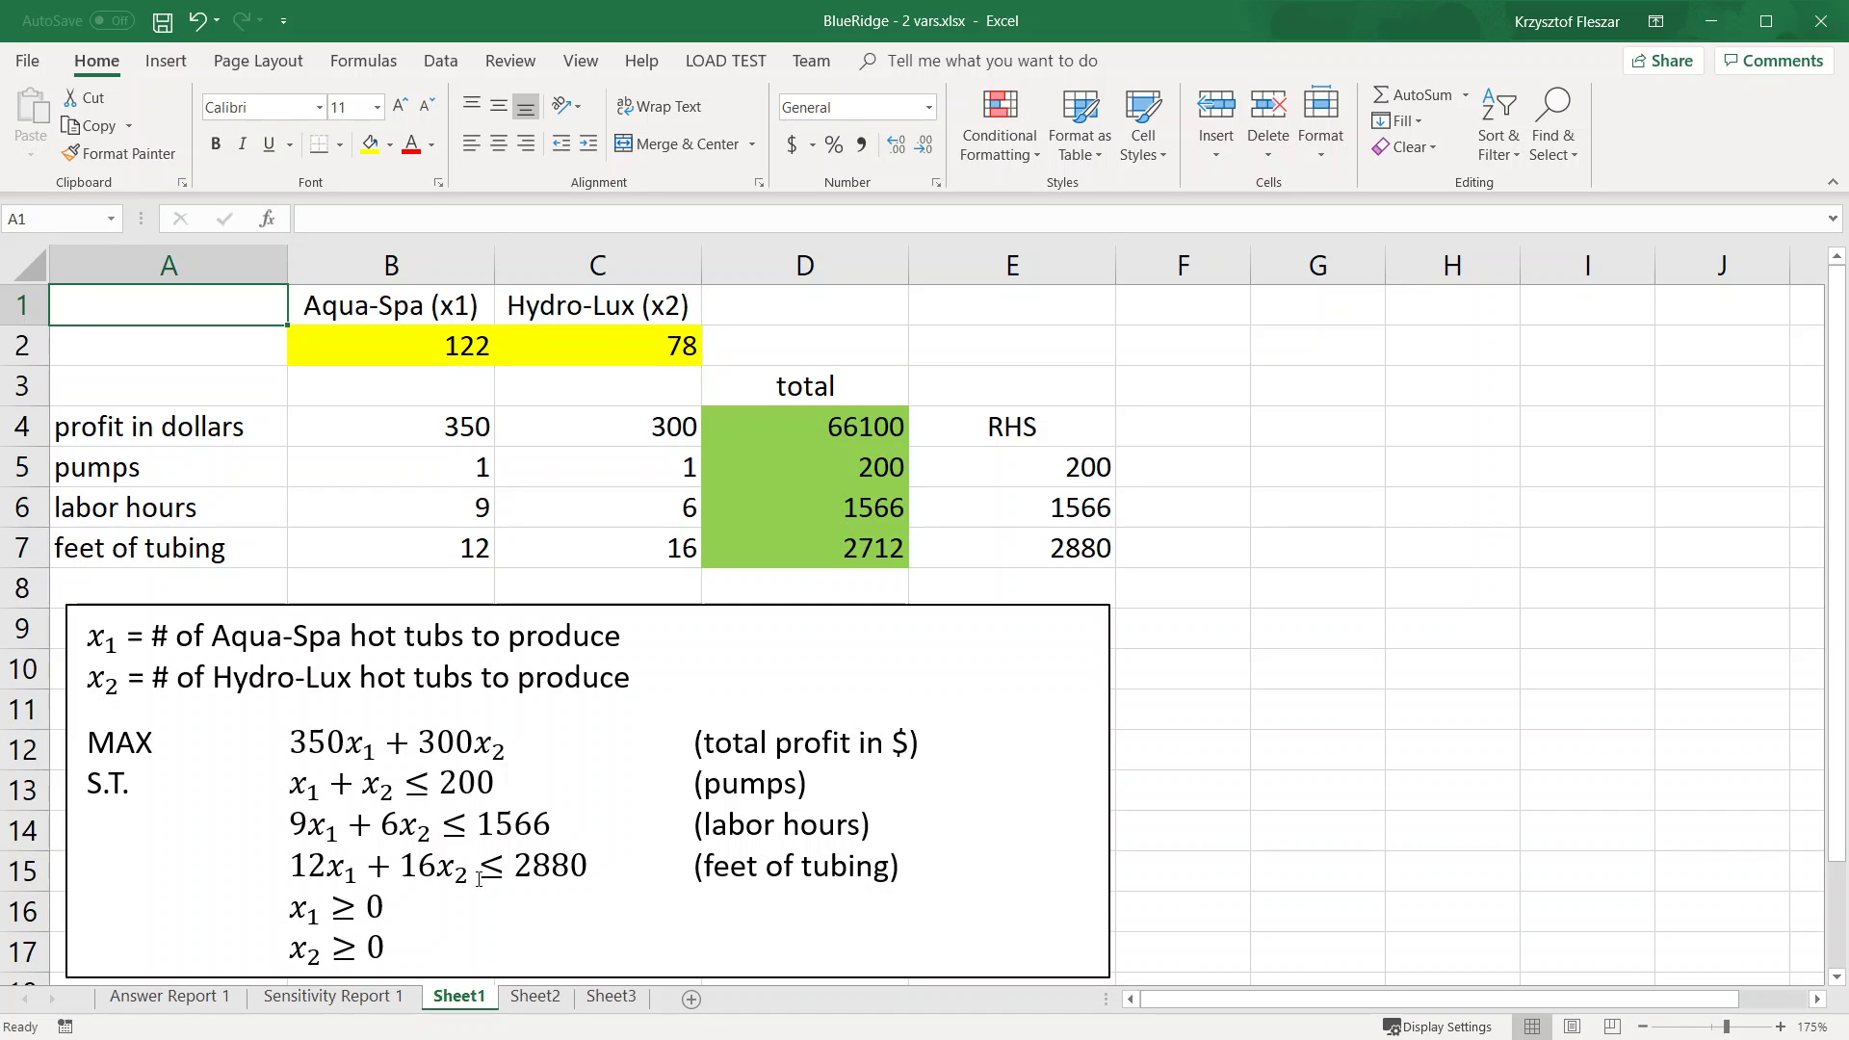
Review the model description, decision values 122 and 78, and D4's SUMPRODUCT profit formula, then go to Sensitivity Report 1.
left_click_drag(396, 959, 88, 631)
left_click(277, 677)
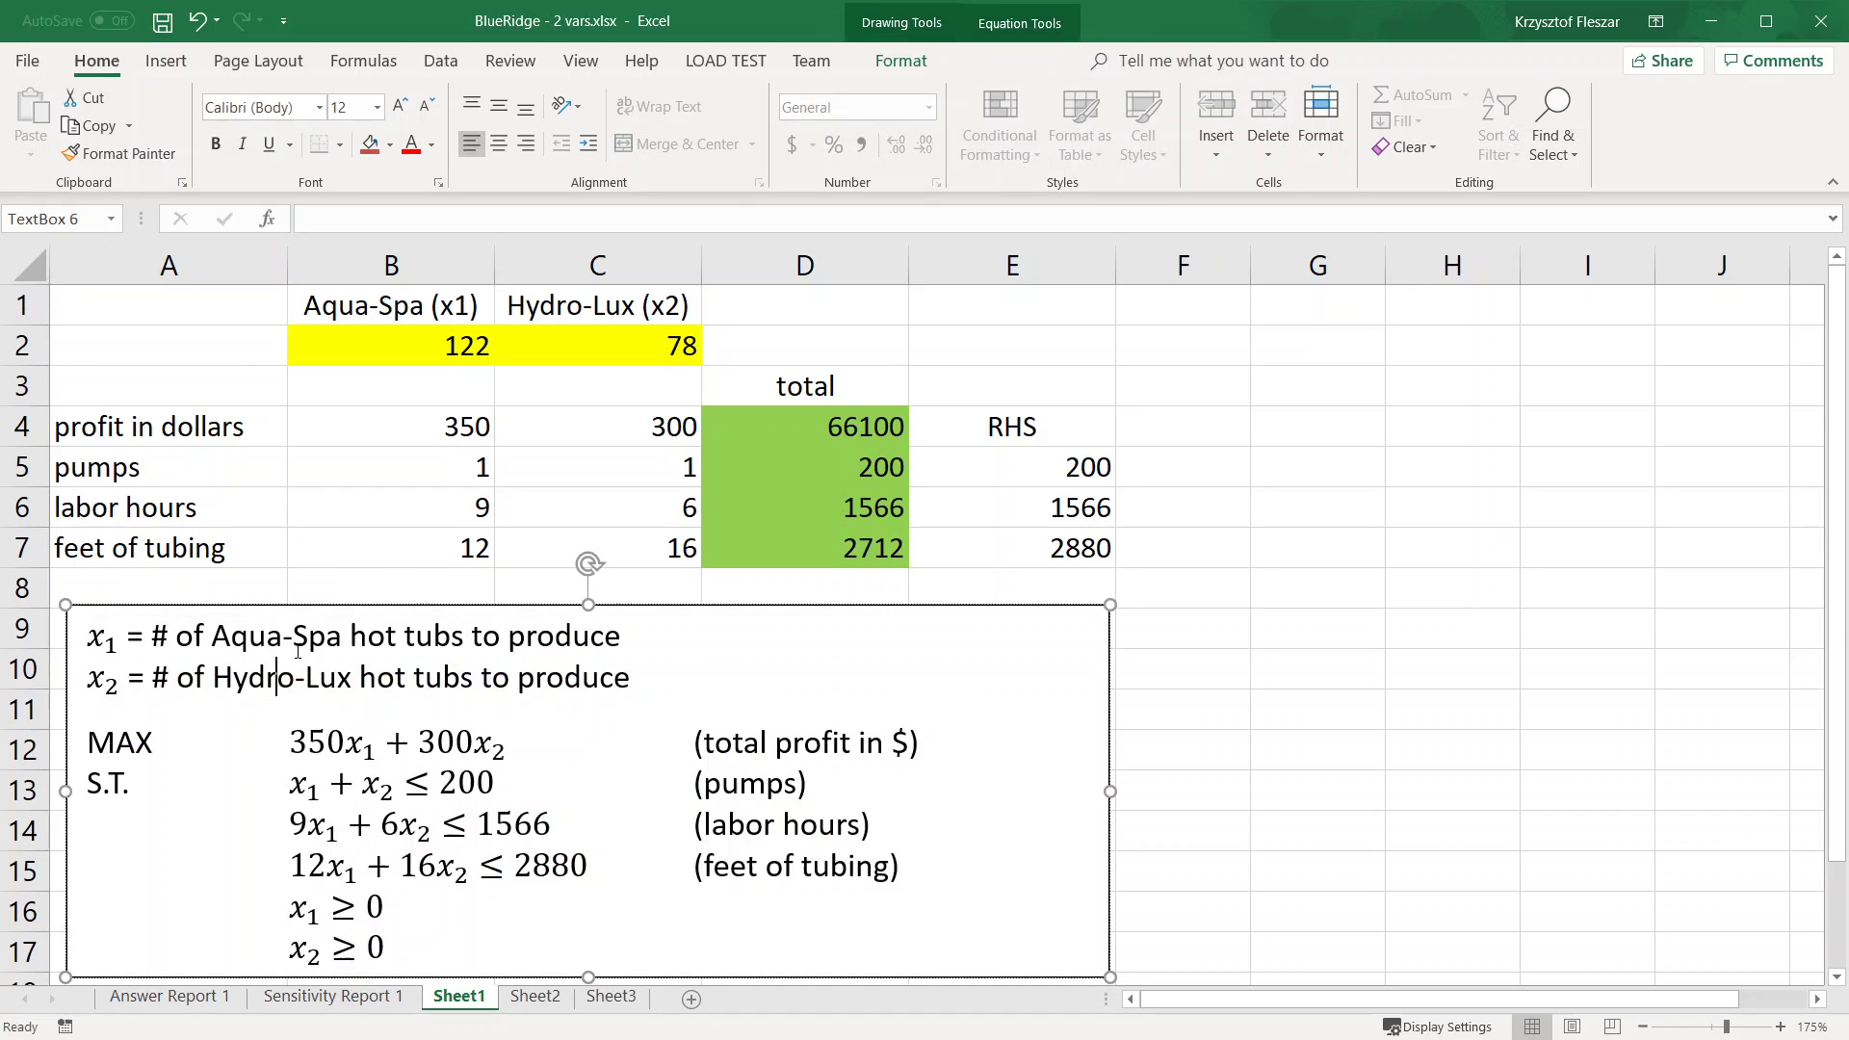
left_click(1159, 392)
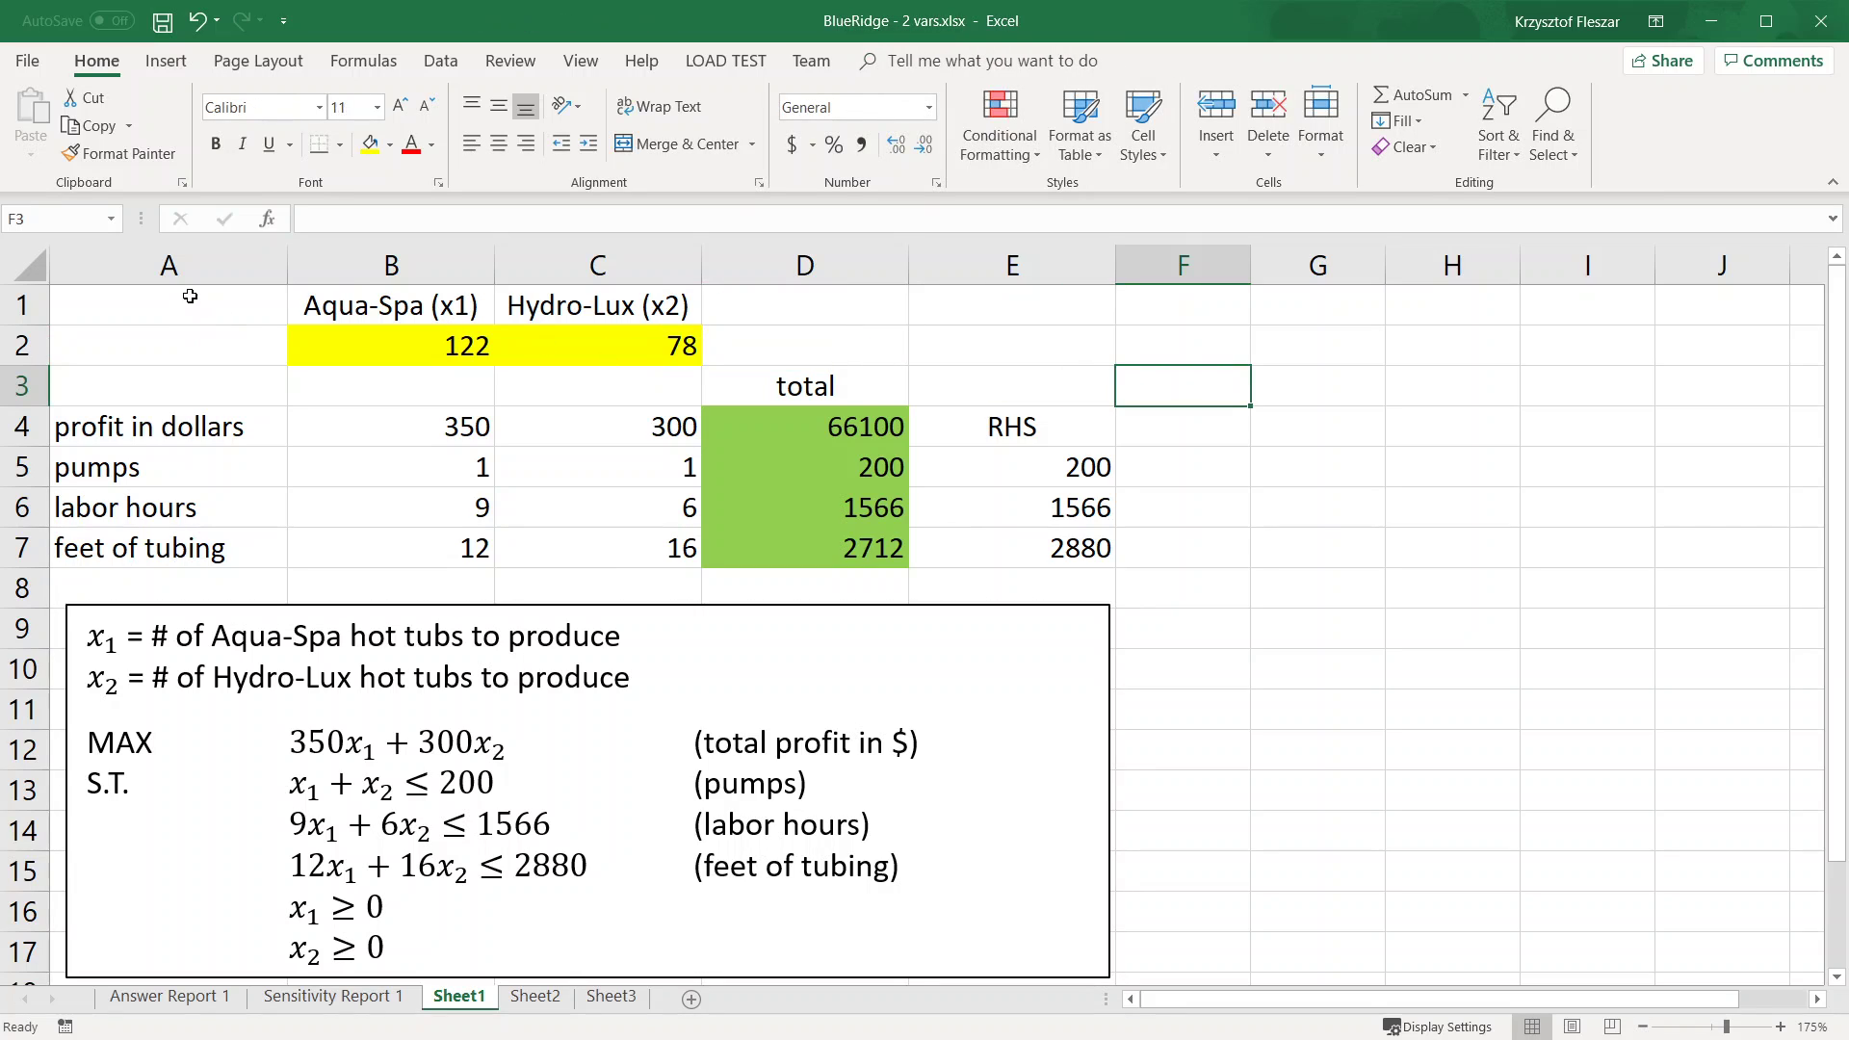
left_click_drag(420, 359, 654, 349)
left_click(715, 344)
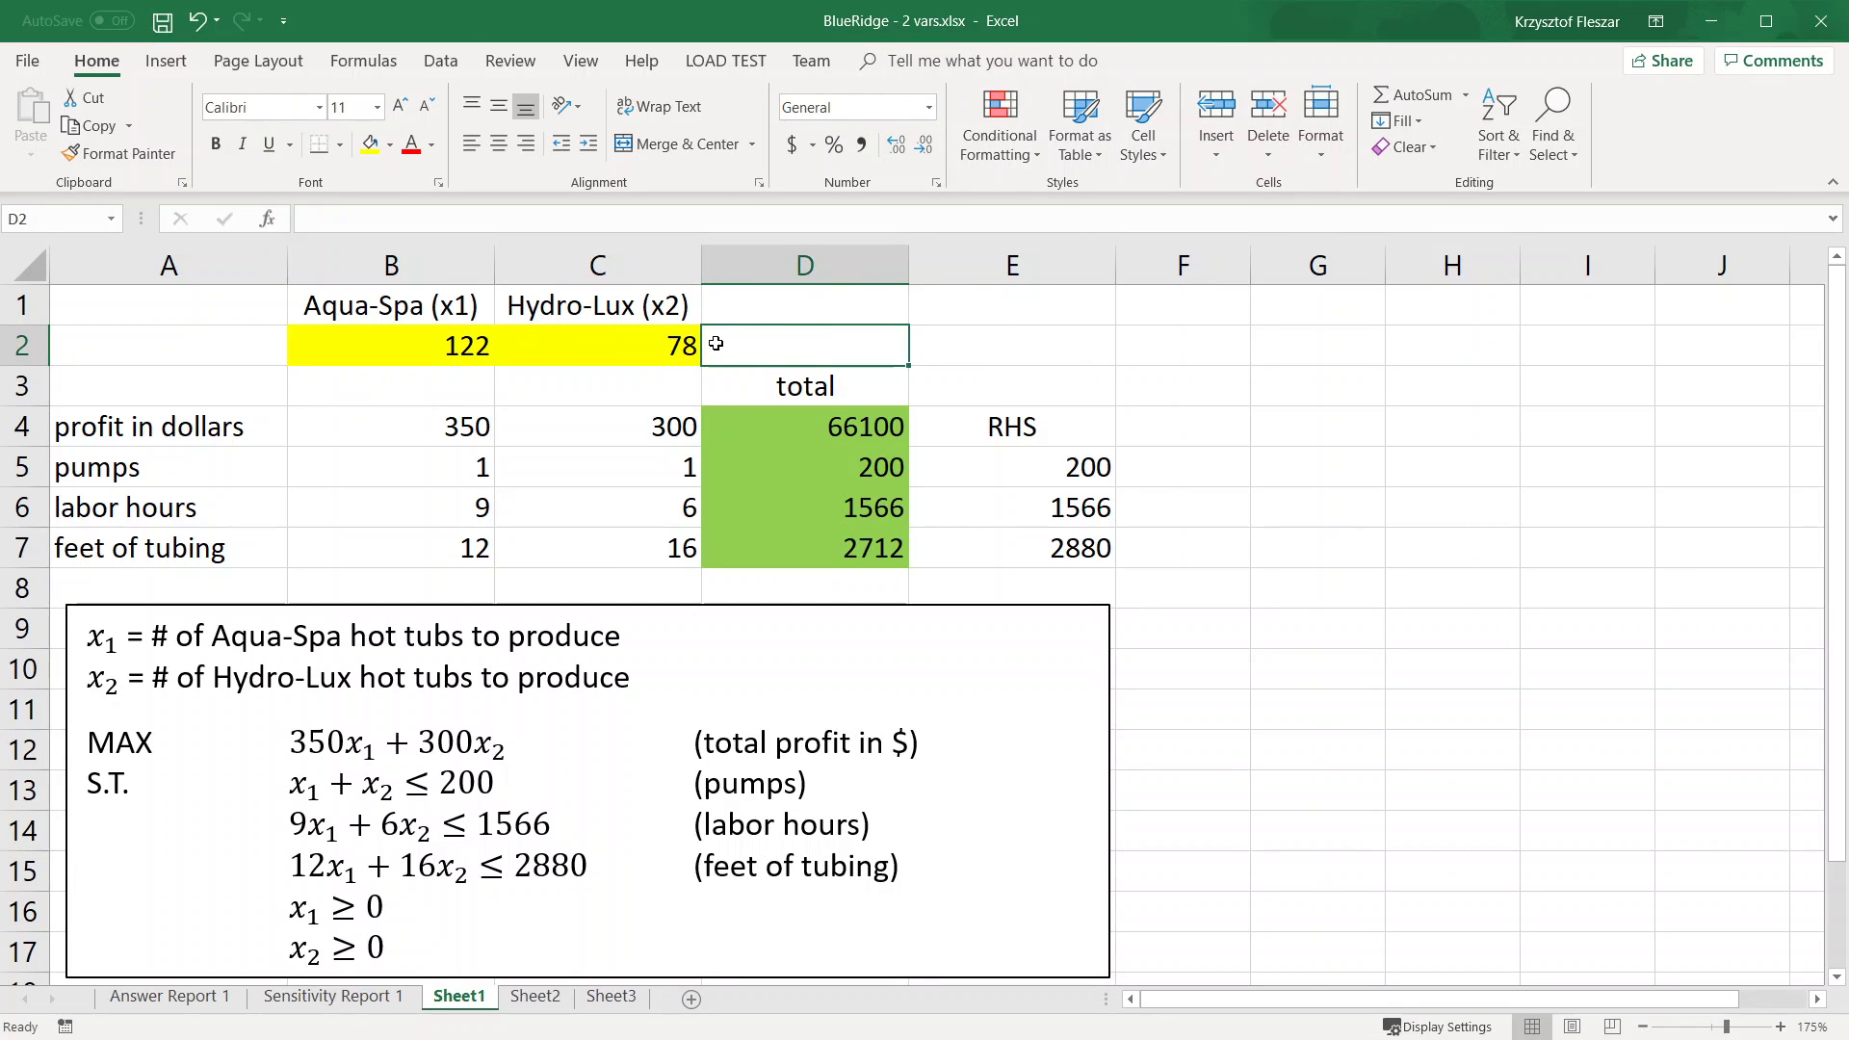
left_click(884, 424)
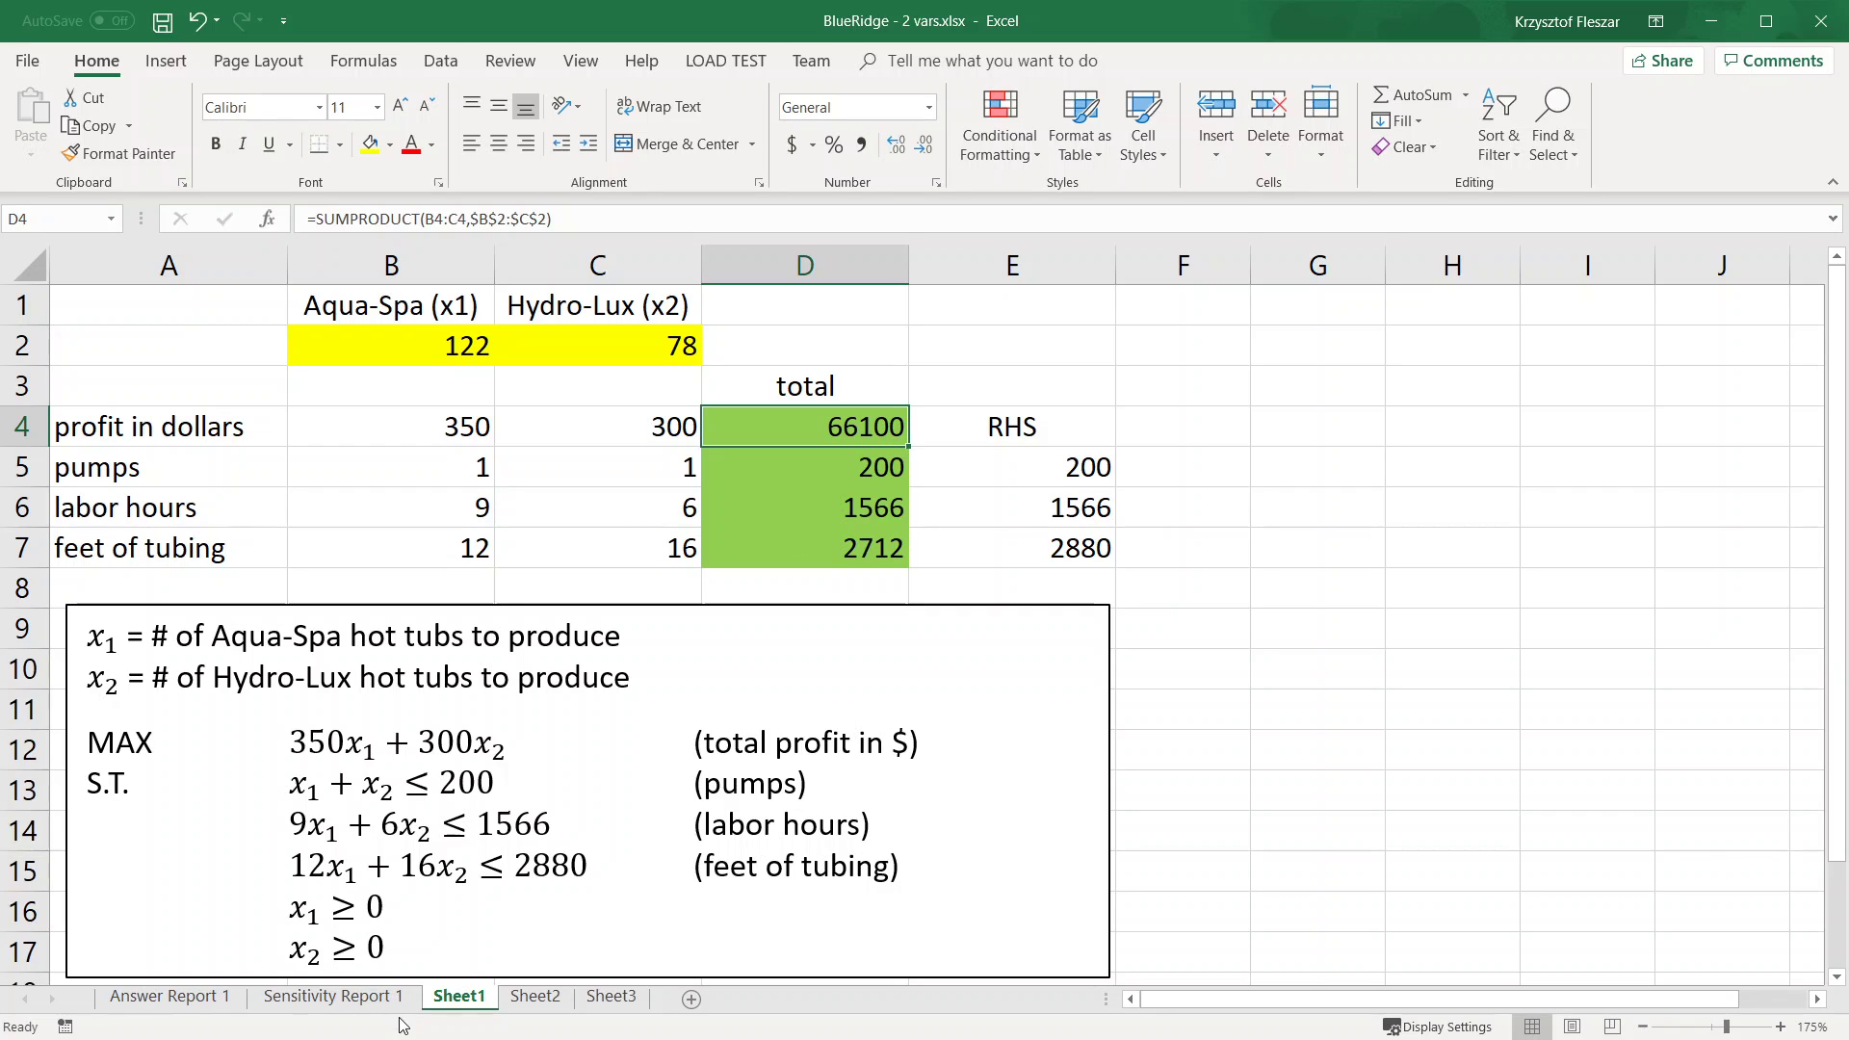
left_click(332, 997)
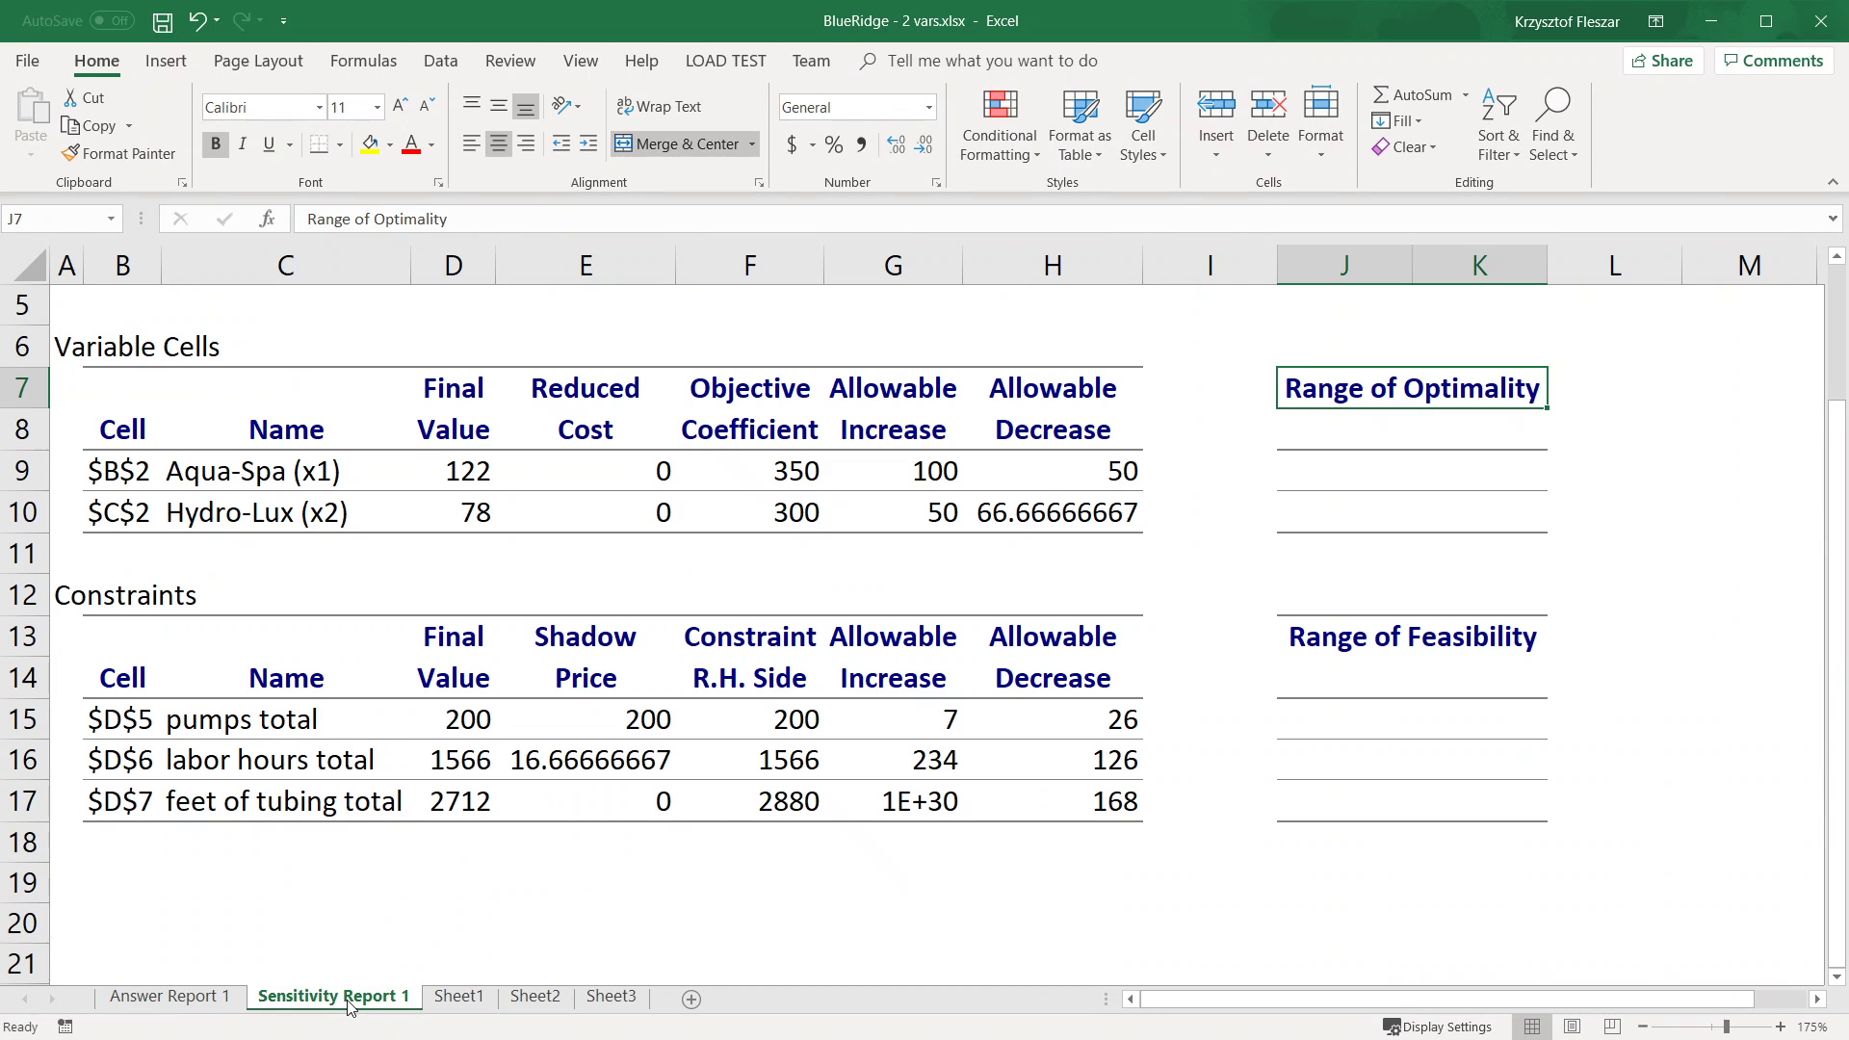
left_click(1395, 344)
left_click_drag(1341, 343, 1426, 794)
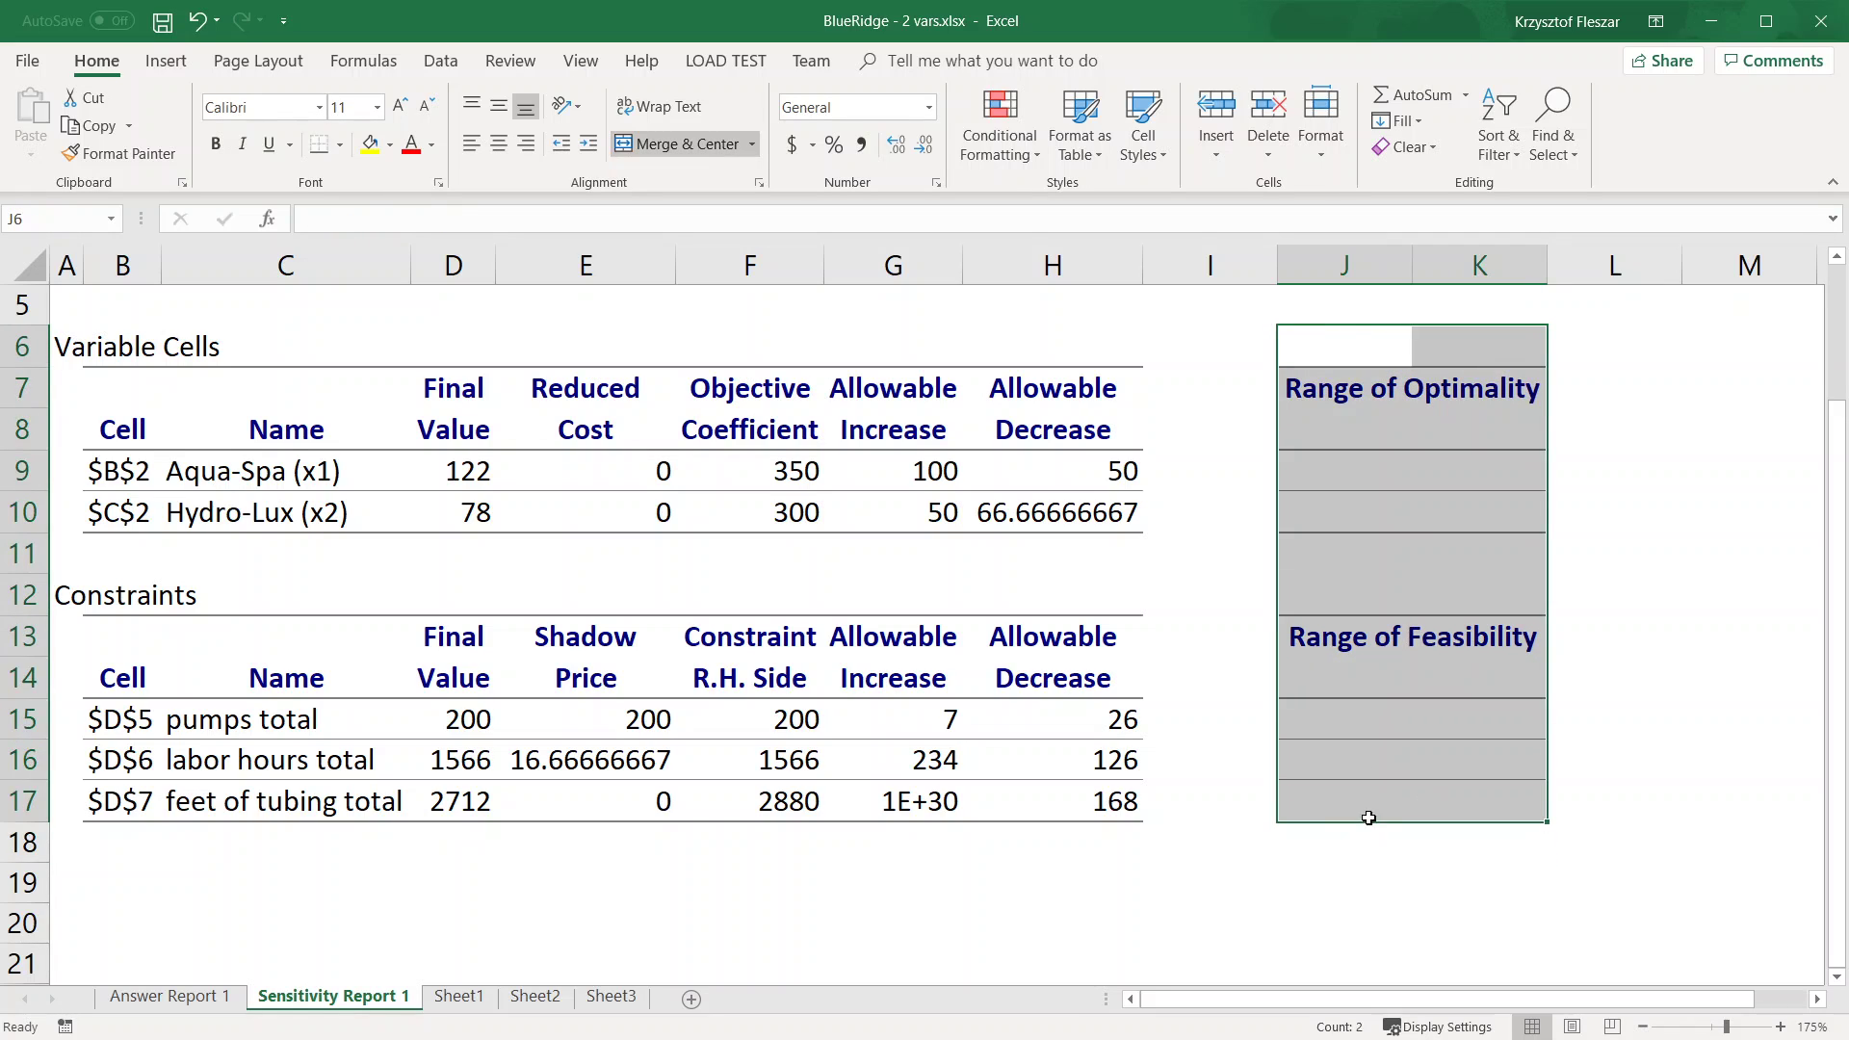
left_click(1368, 393)
left_click(1377, 640)
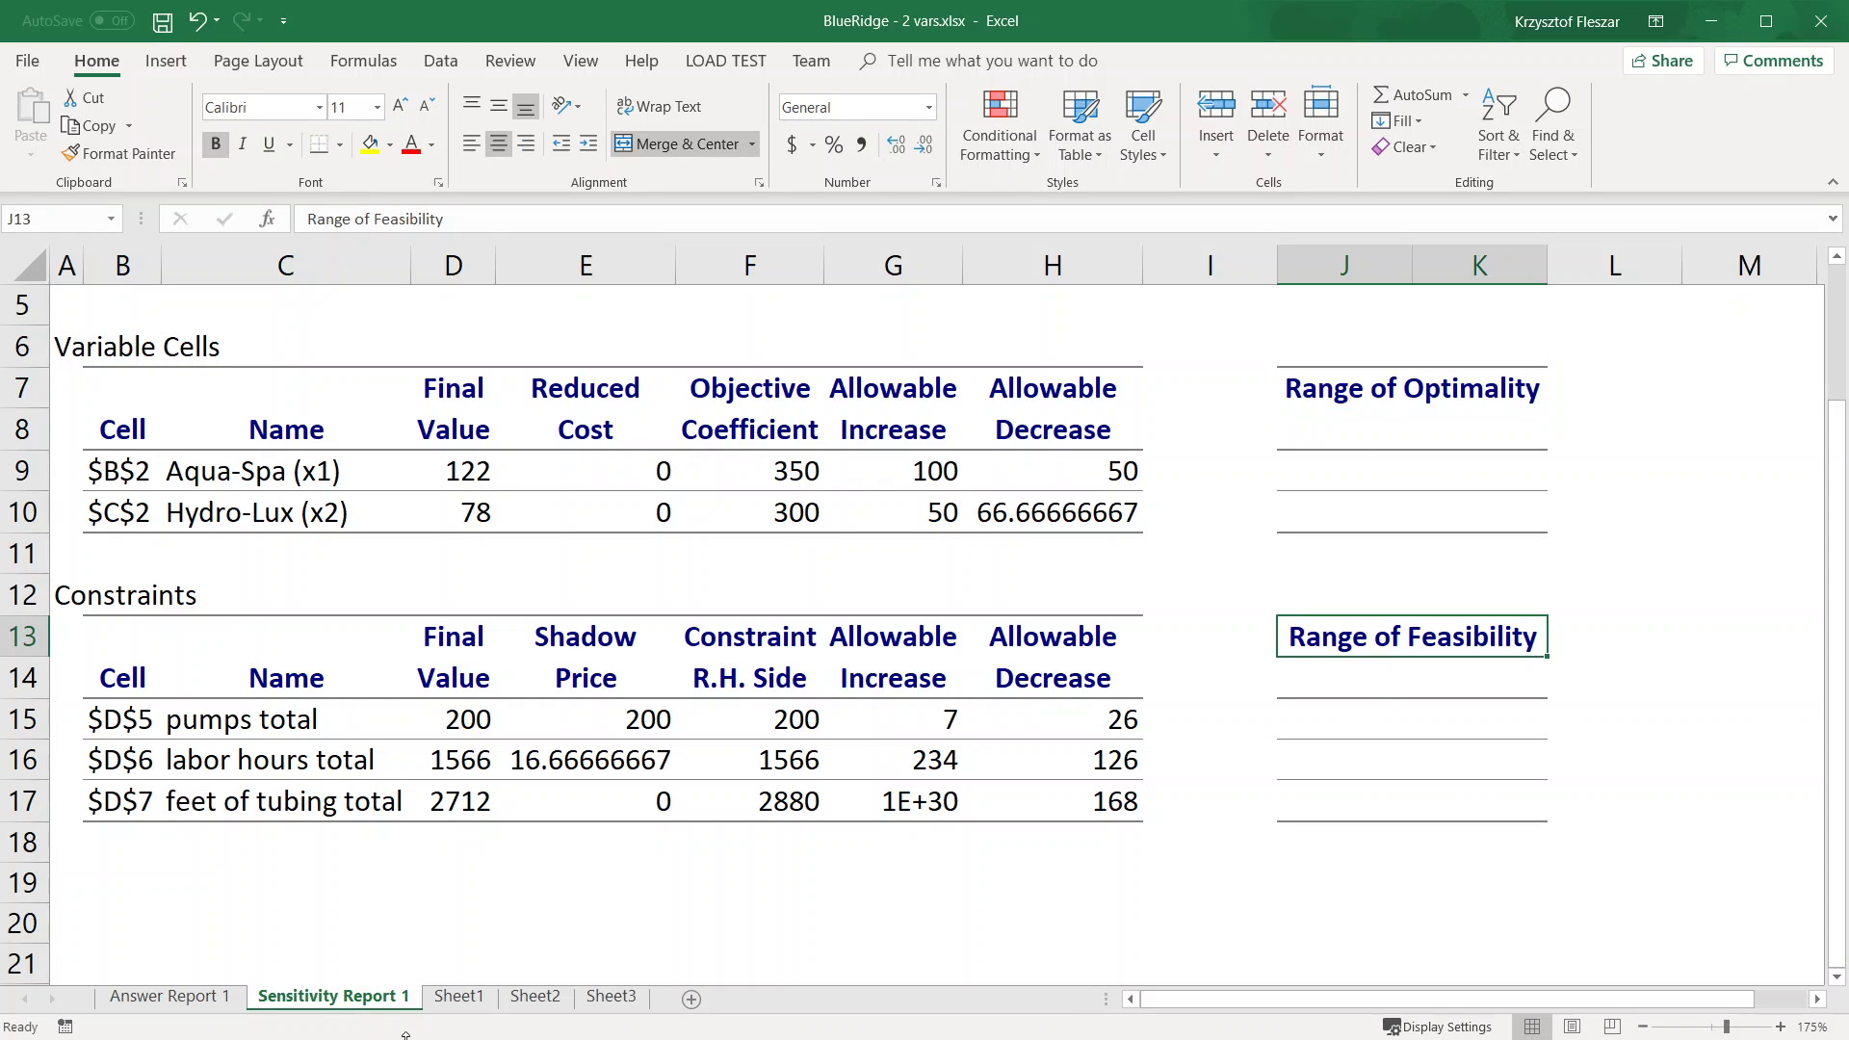
left_click(204, 1001)
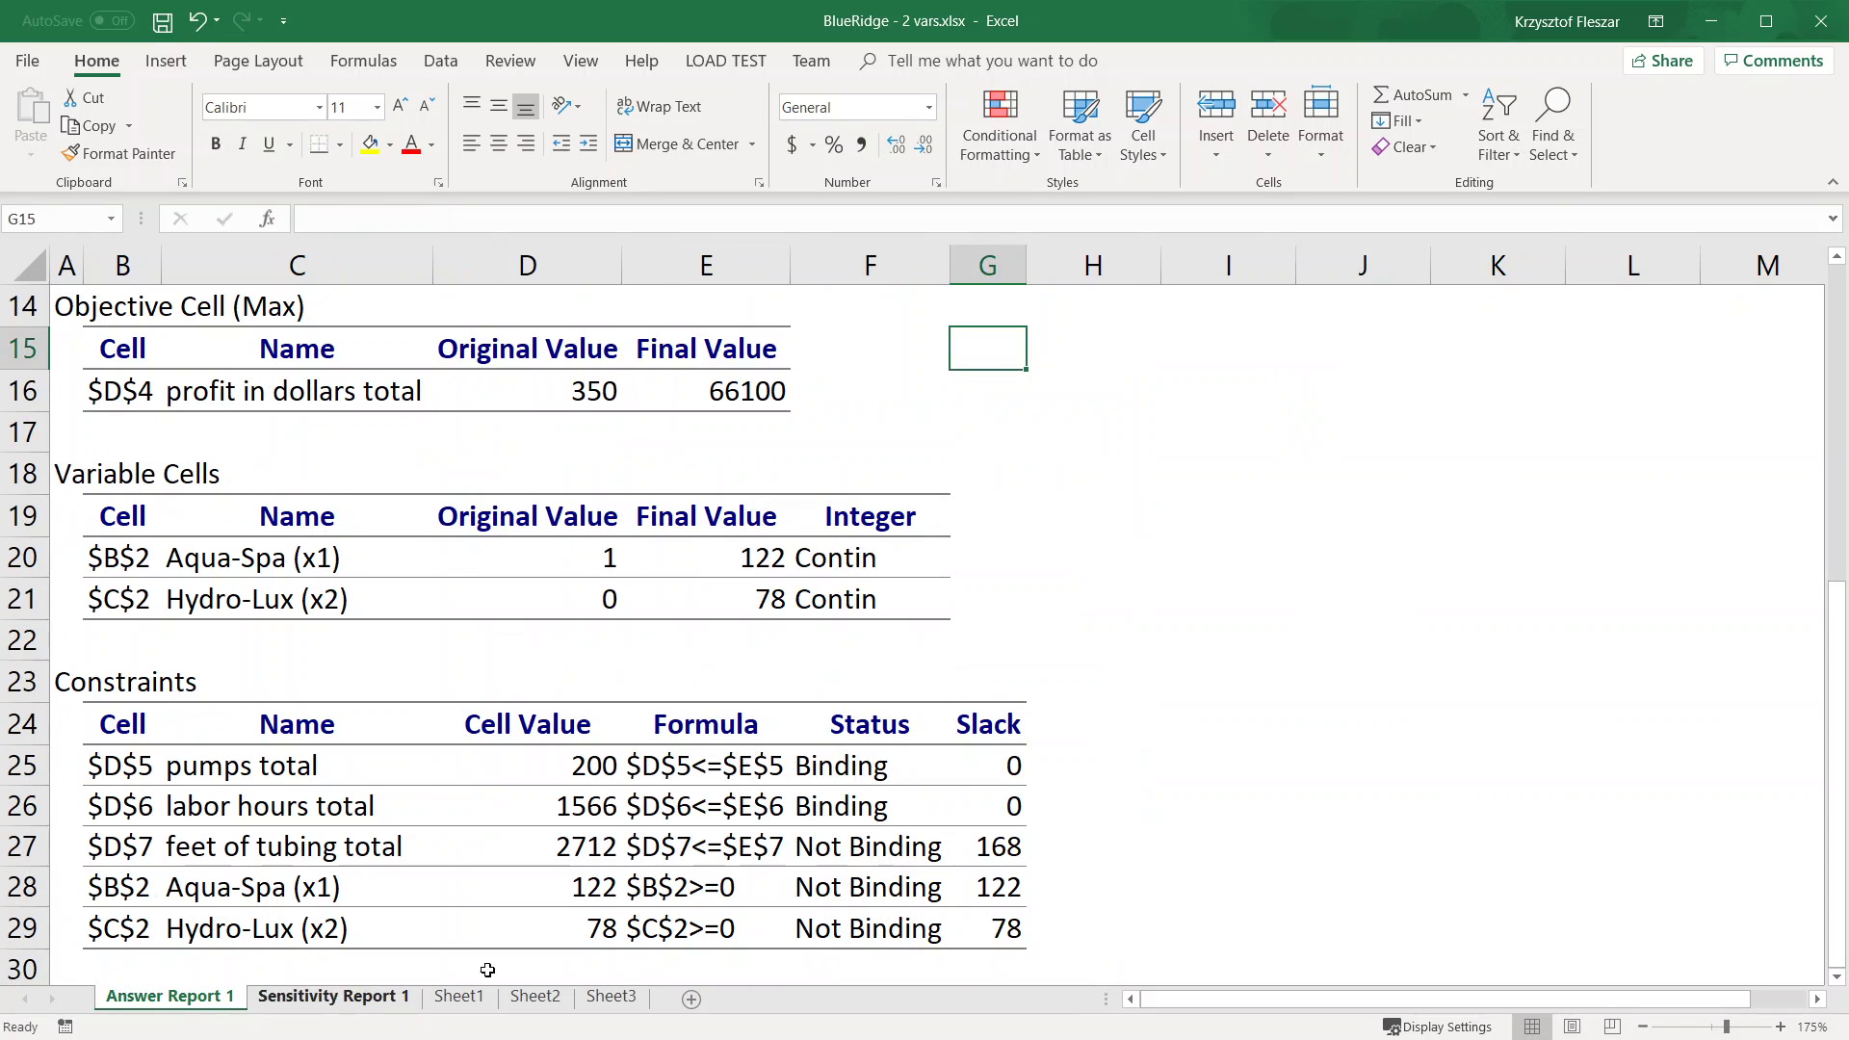
left_click(327, 997)
left_click(1438, 462)
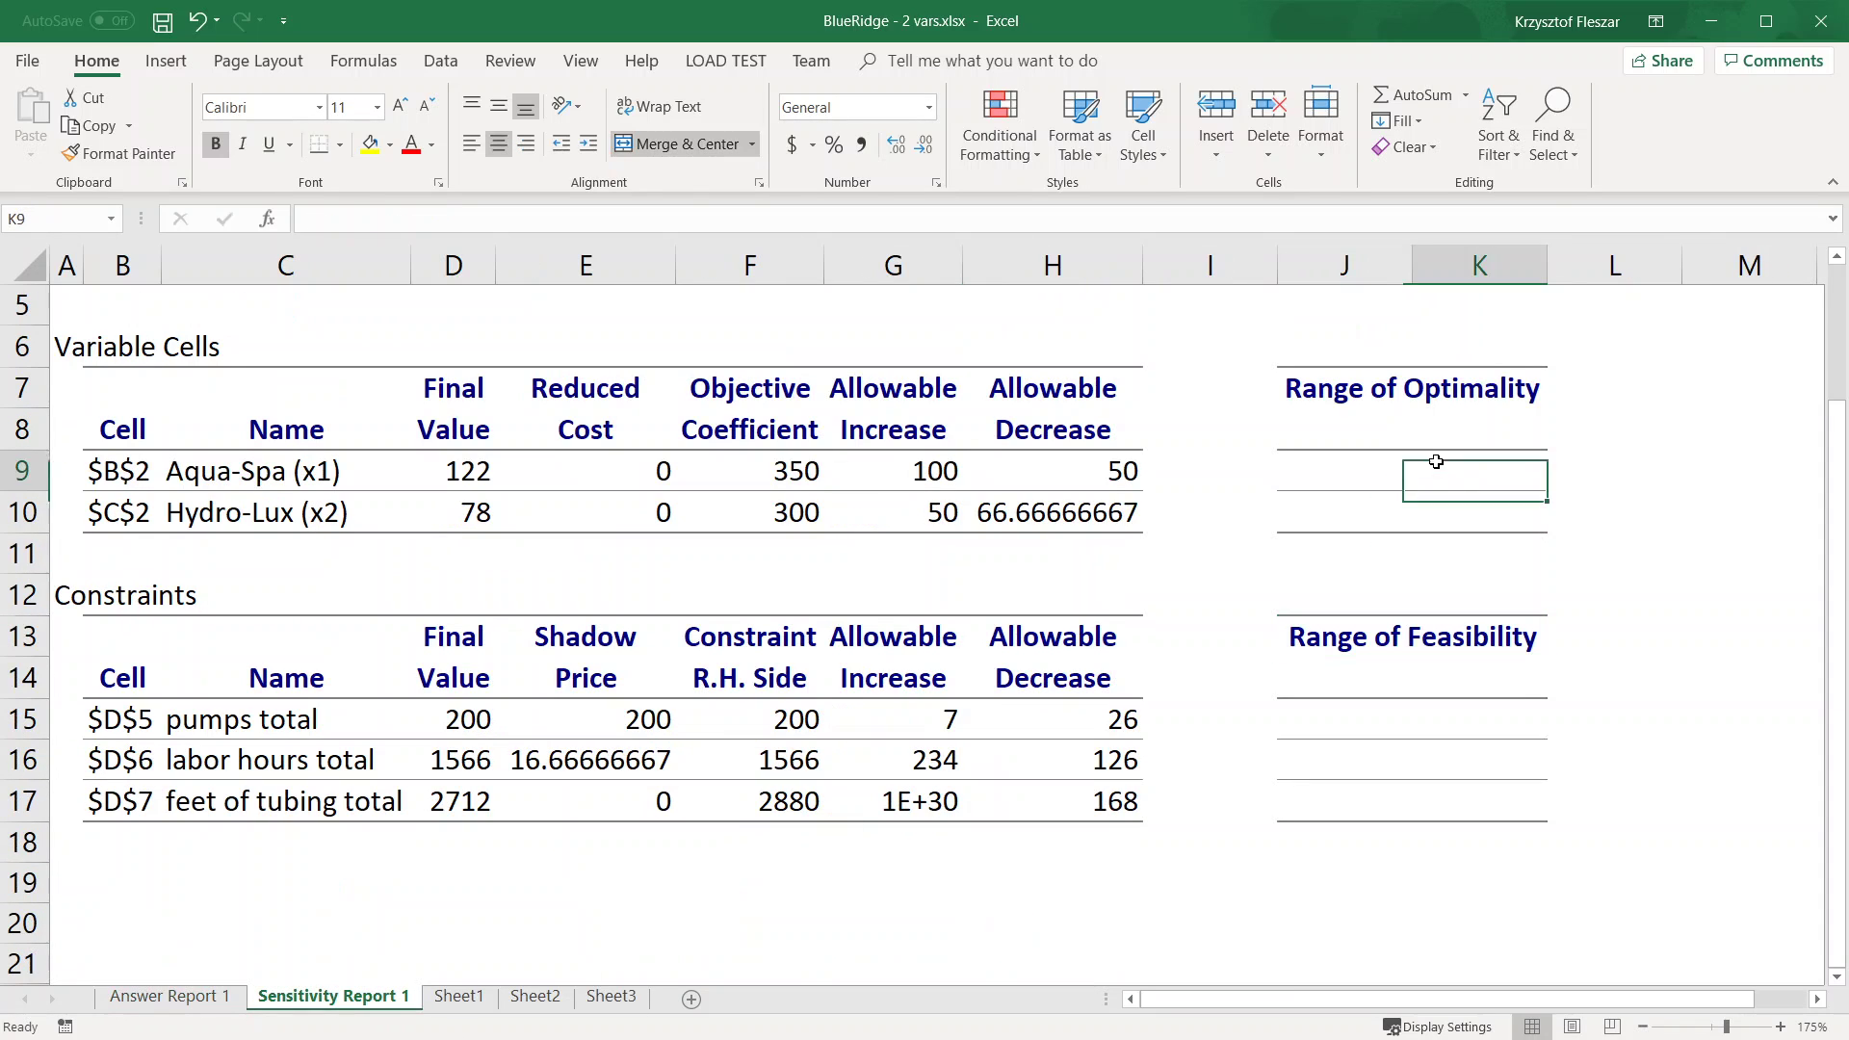
left_click(1343, 469)
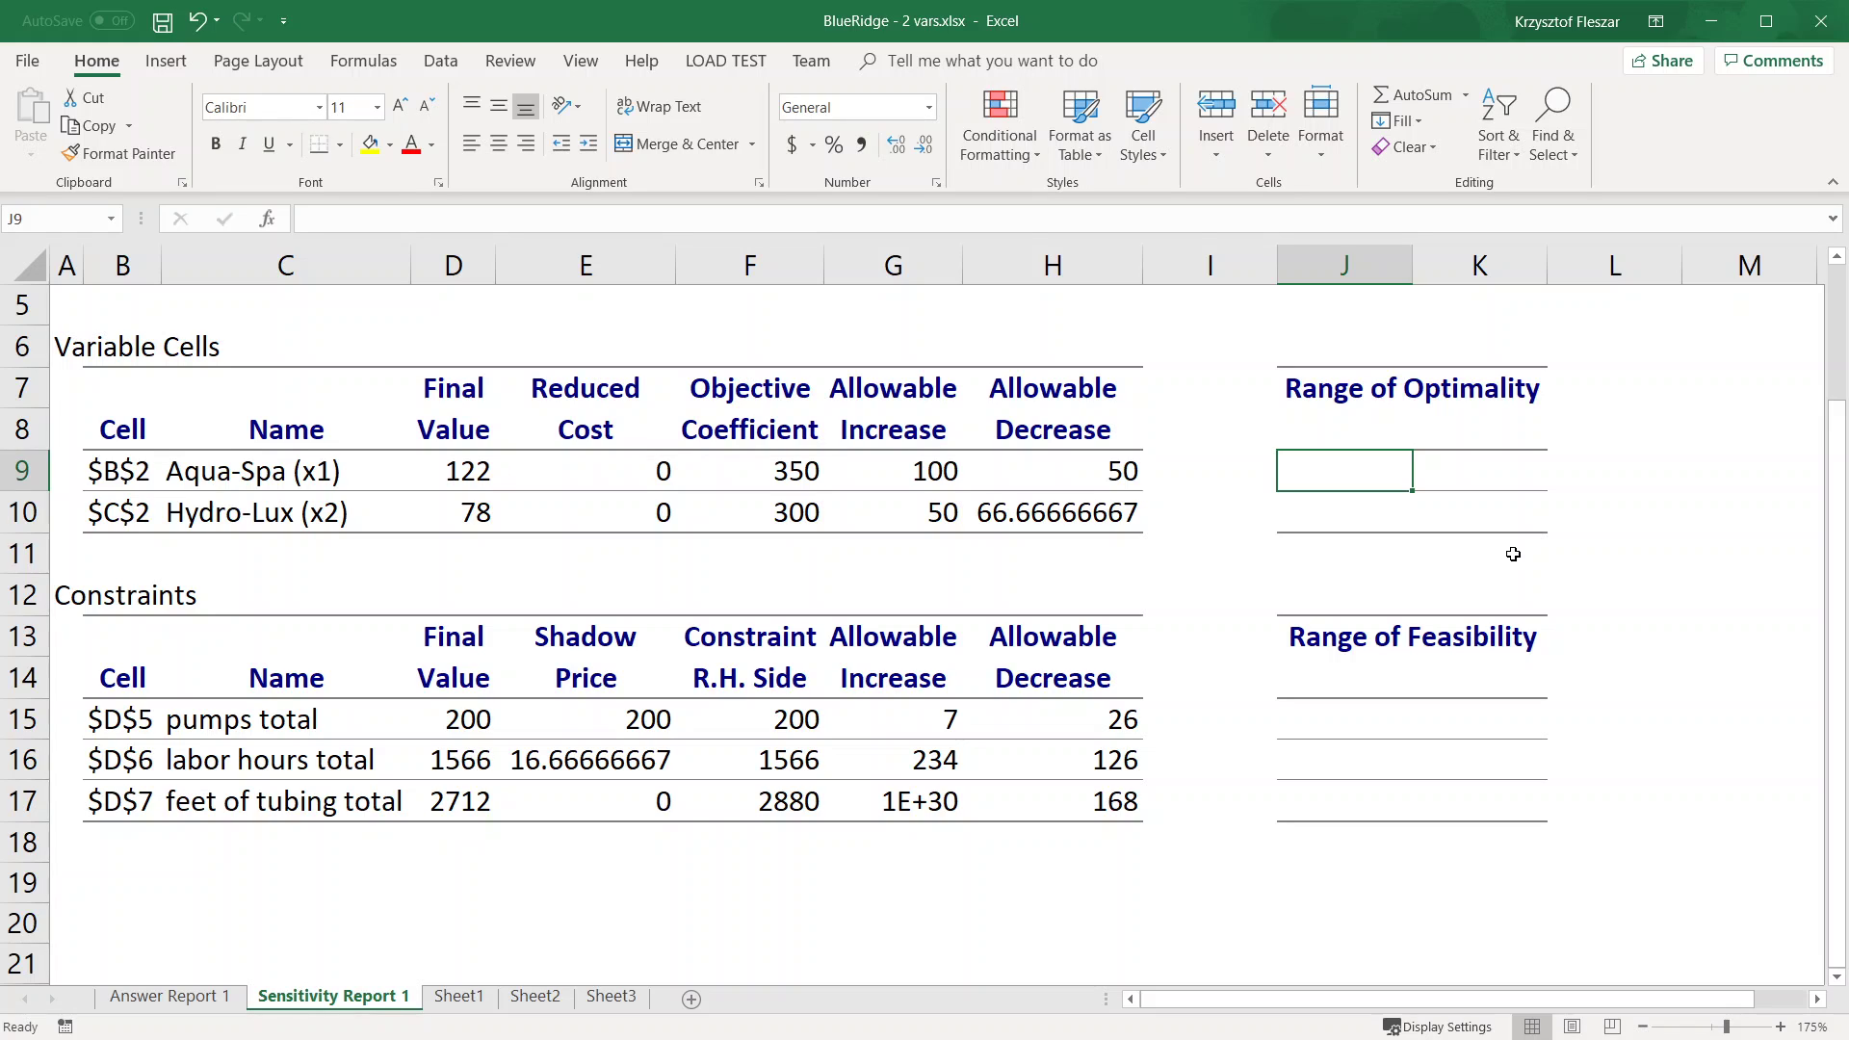
Enter Aqua-Spa's lower optimality bound in J9 as F9 minus H9, giving 300.
type("=")
key("Left")
key("Left")
key("Left")
key("Left")
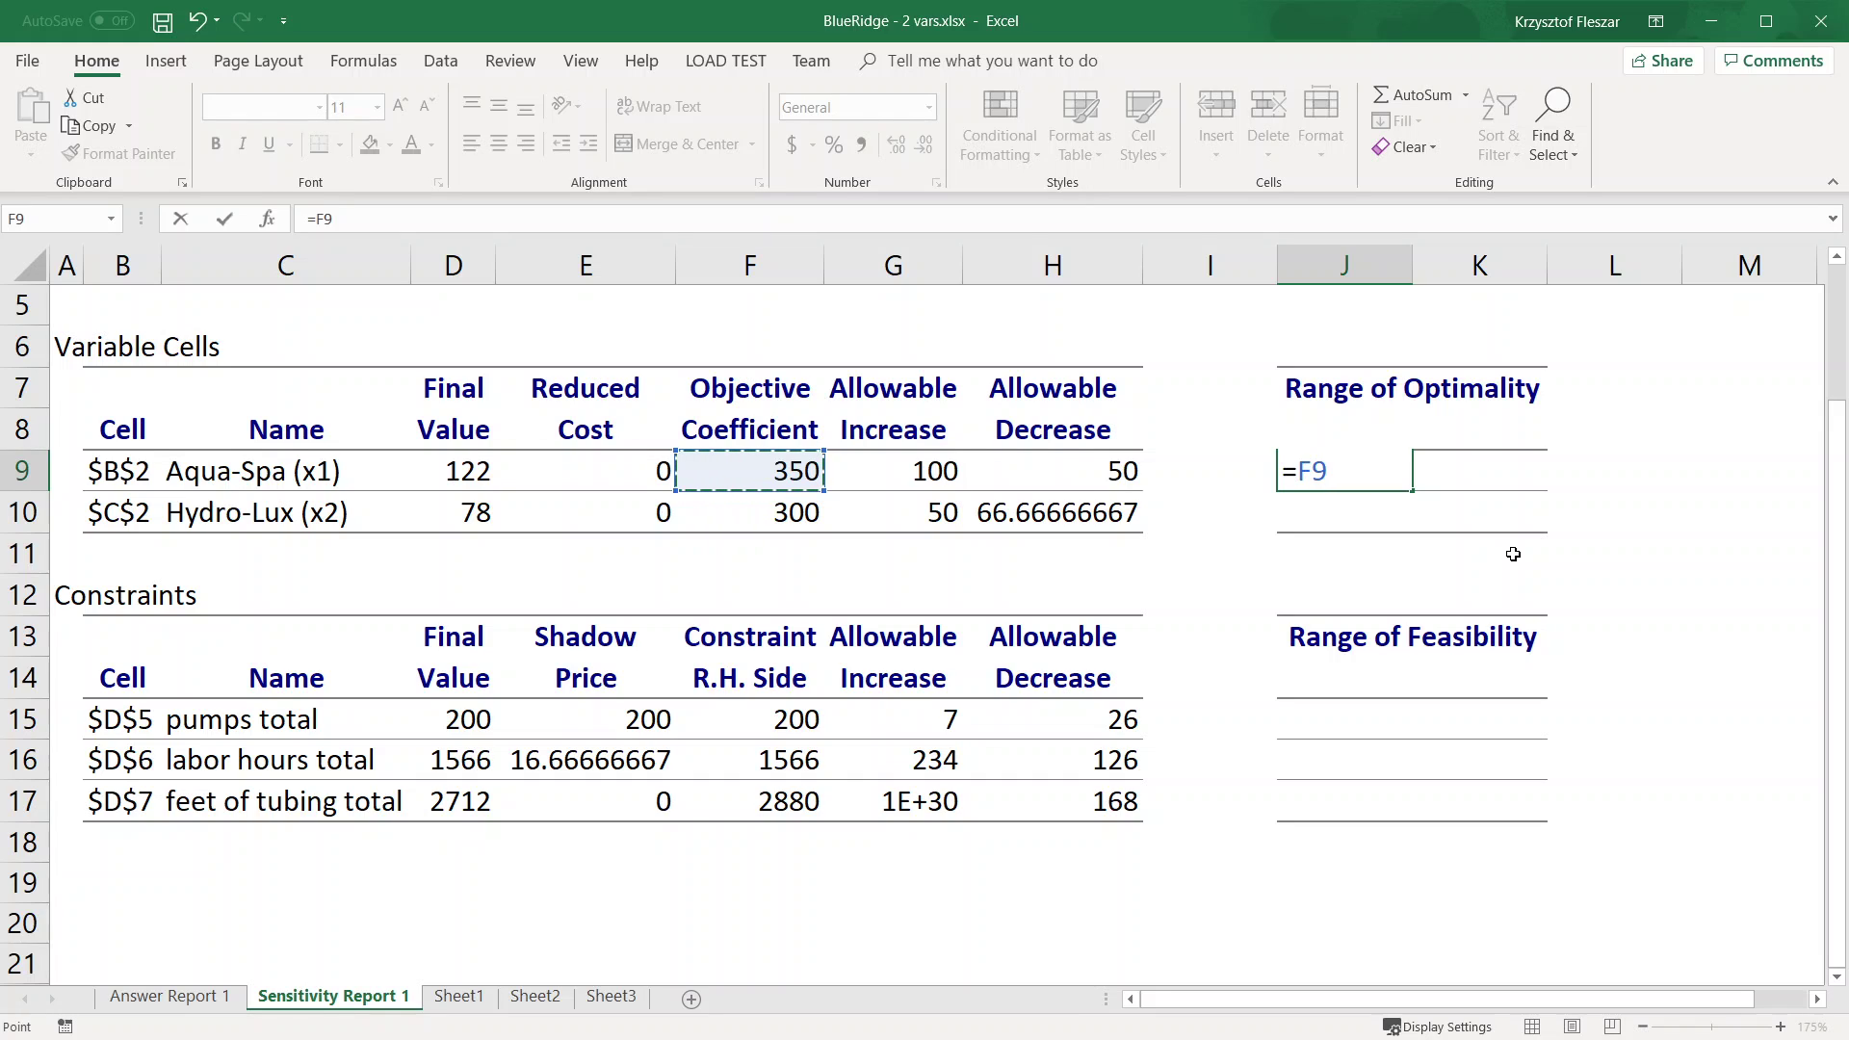
type("-")
key("Left")
key("Left")
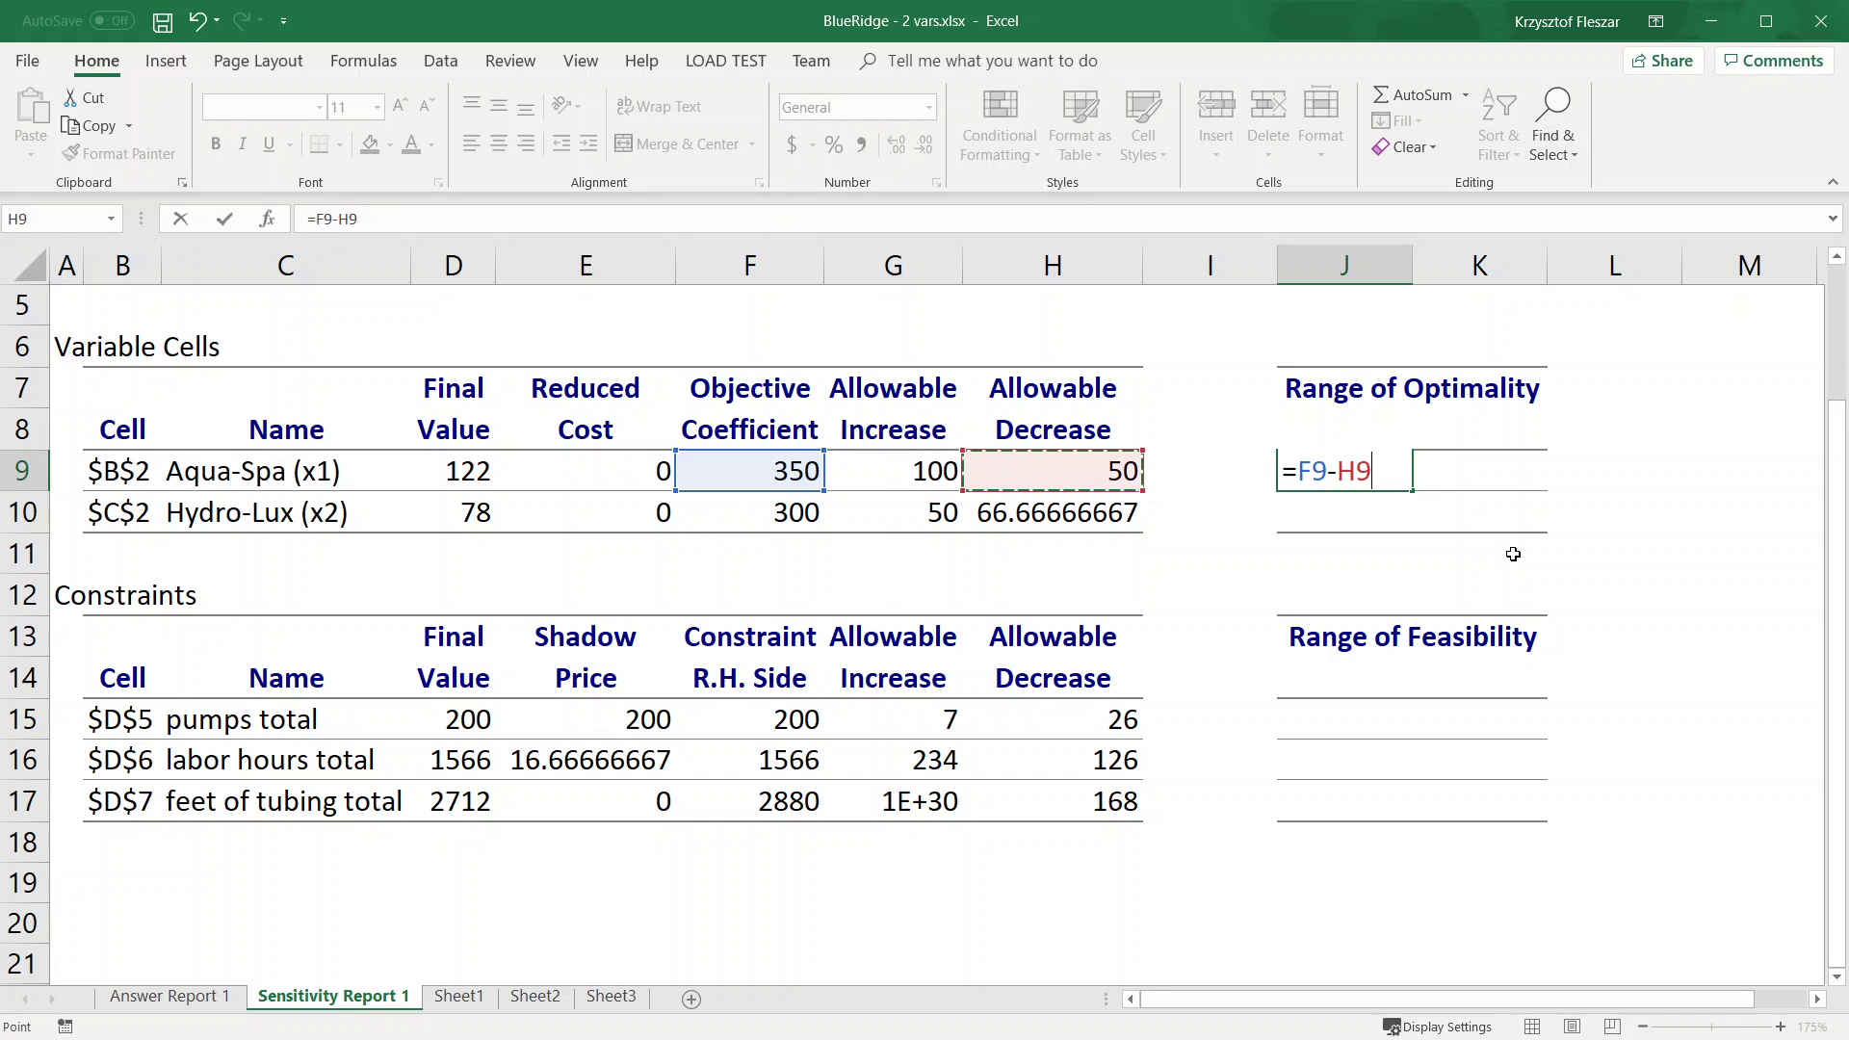
key("Return")
Enter Aqua-Spa's upper optimality bound in K9 as F9 plus G9, giving 450.
key("Up")
key("Right")
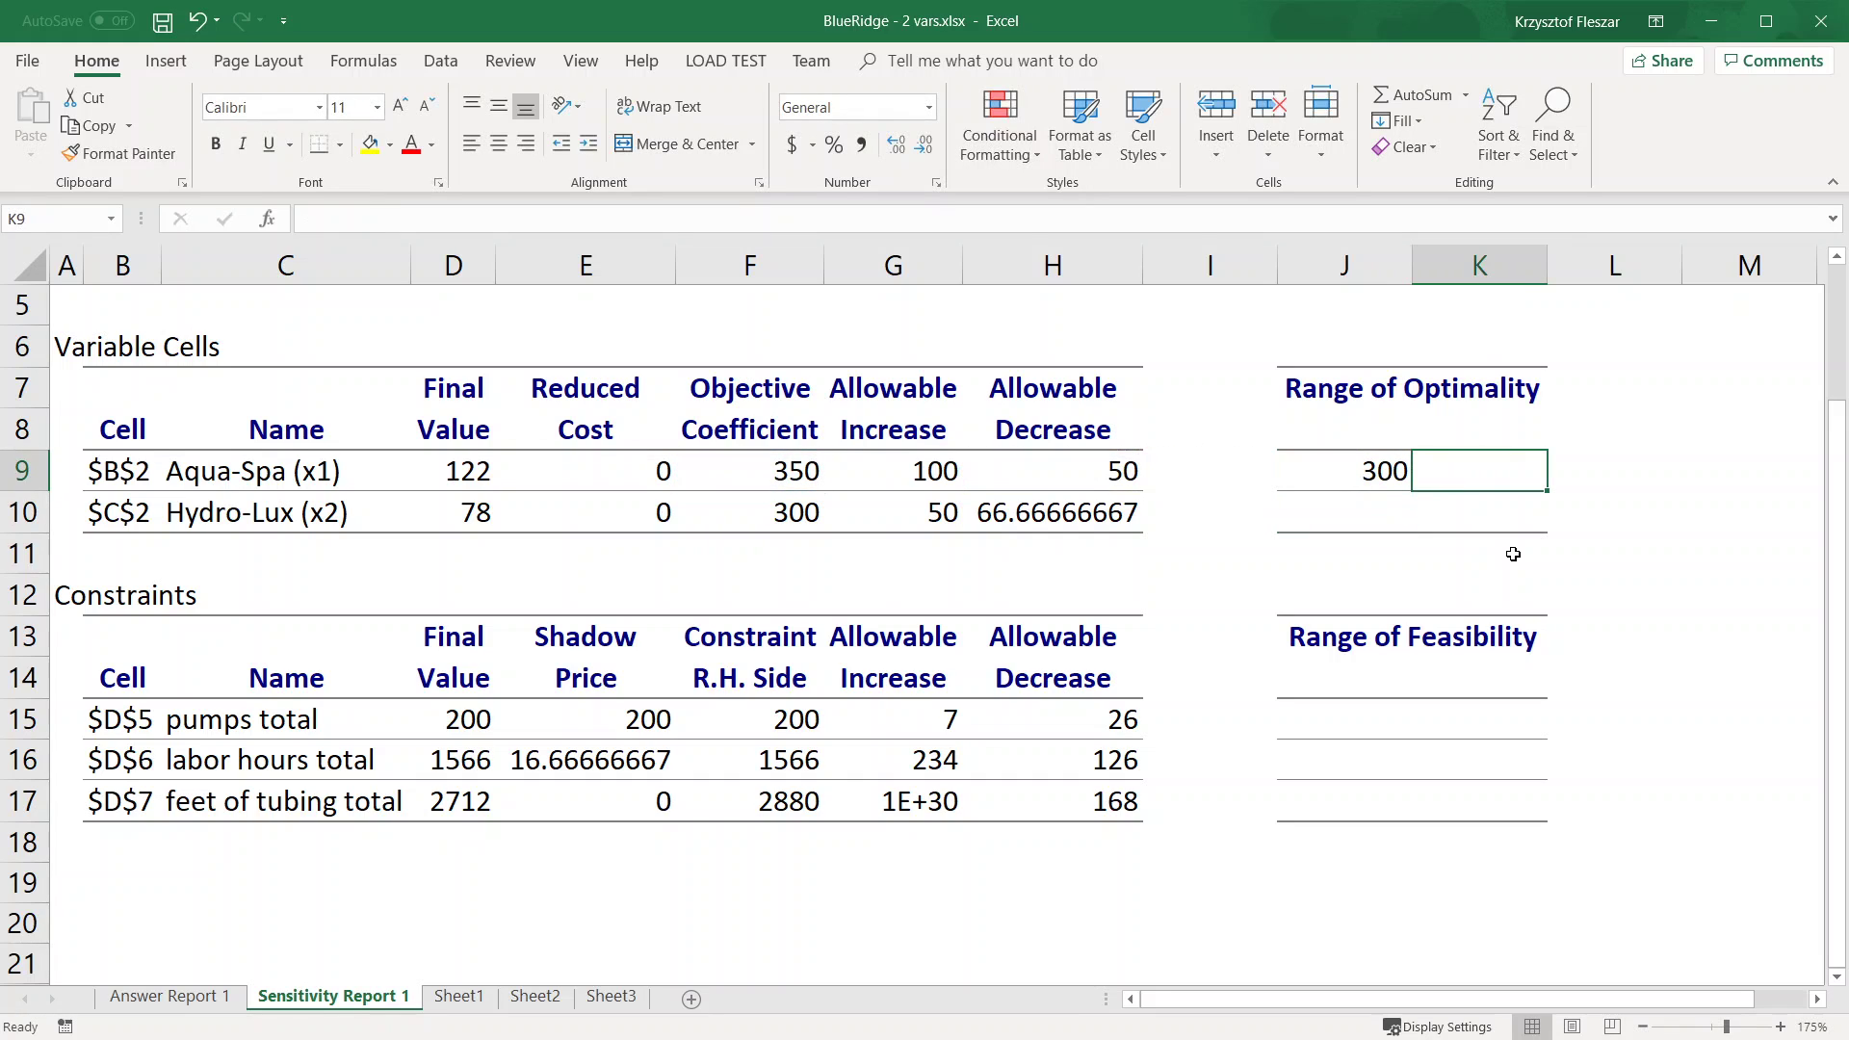
type("=")
key("Left")
key("Left")
key("Left")
key("Left")
key("Left")
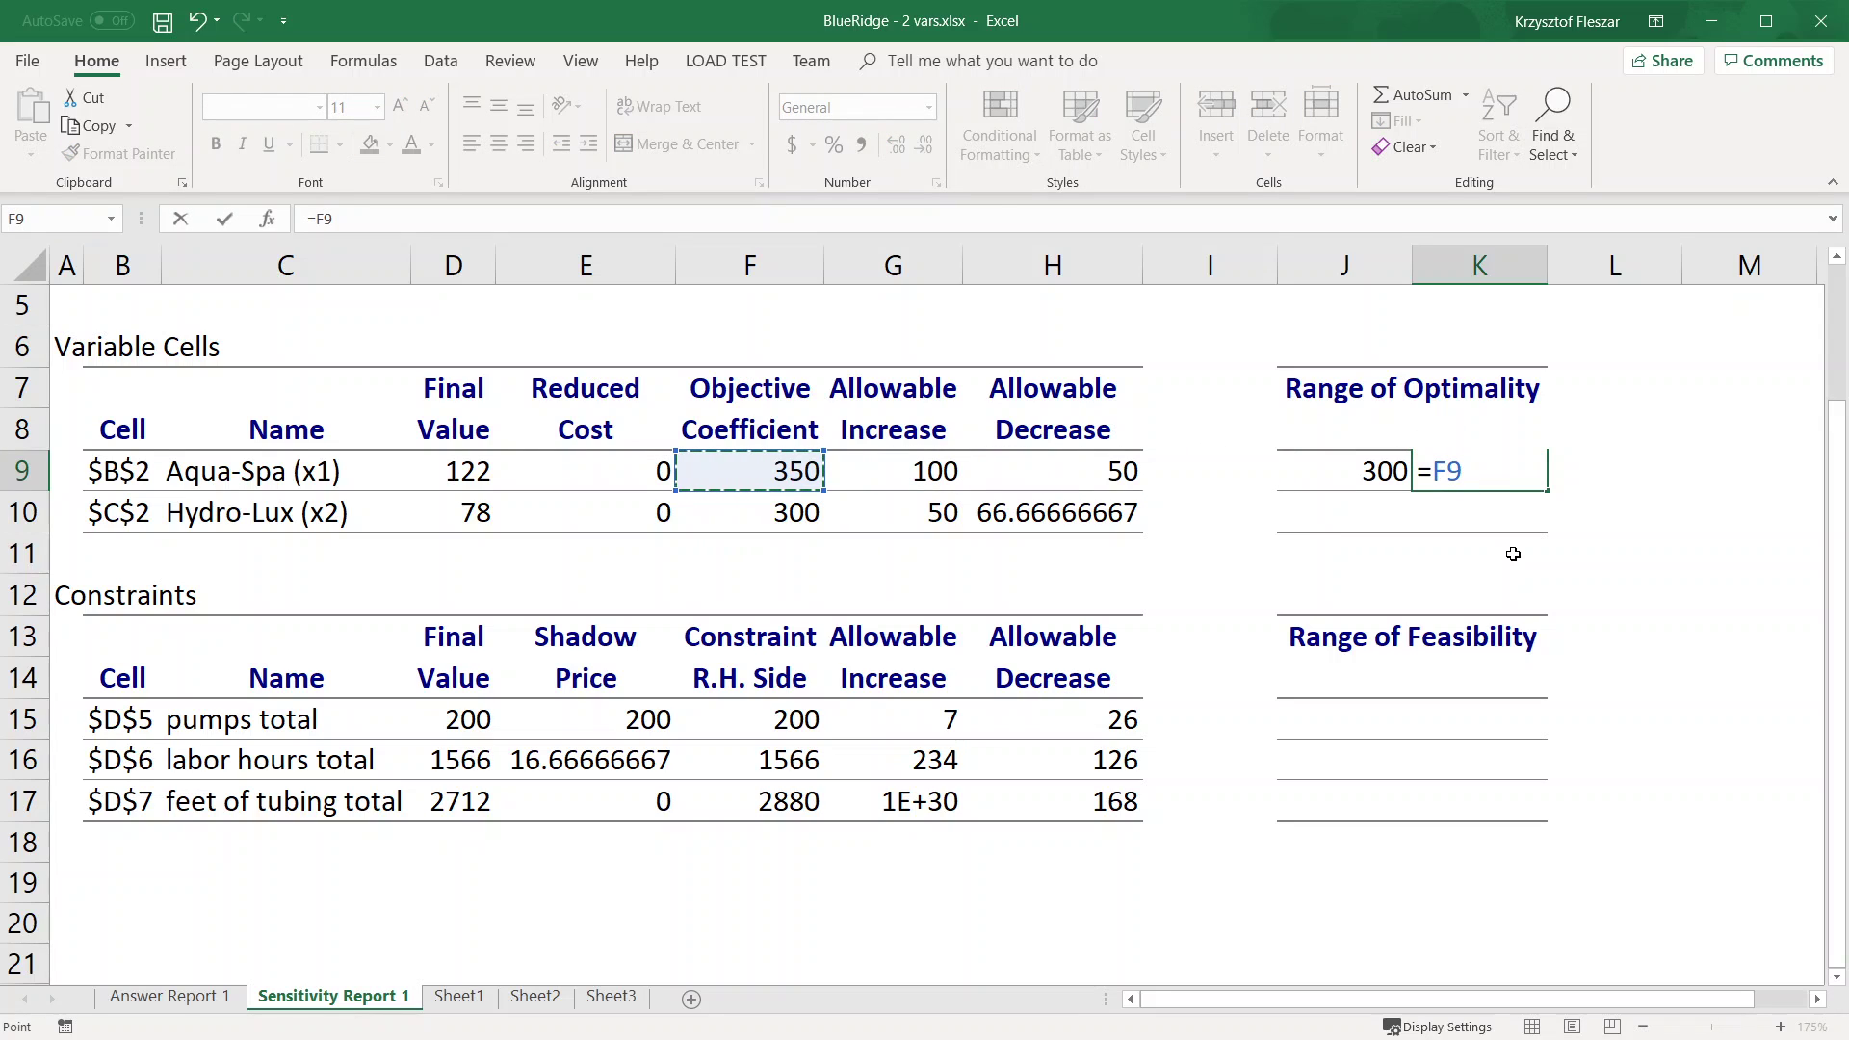
type("+")
key("Left")
key("Left")
key("Left")
key("Left")
key("Return")
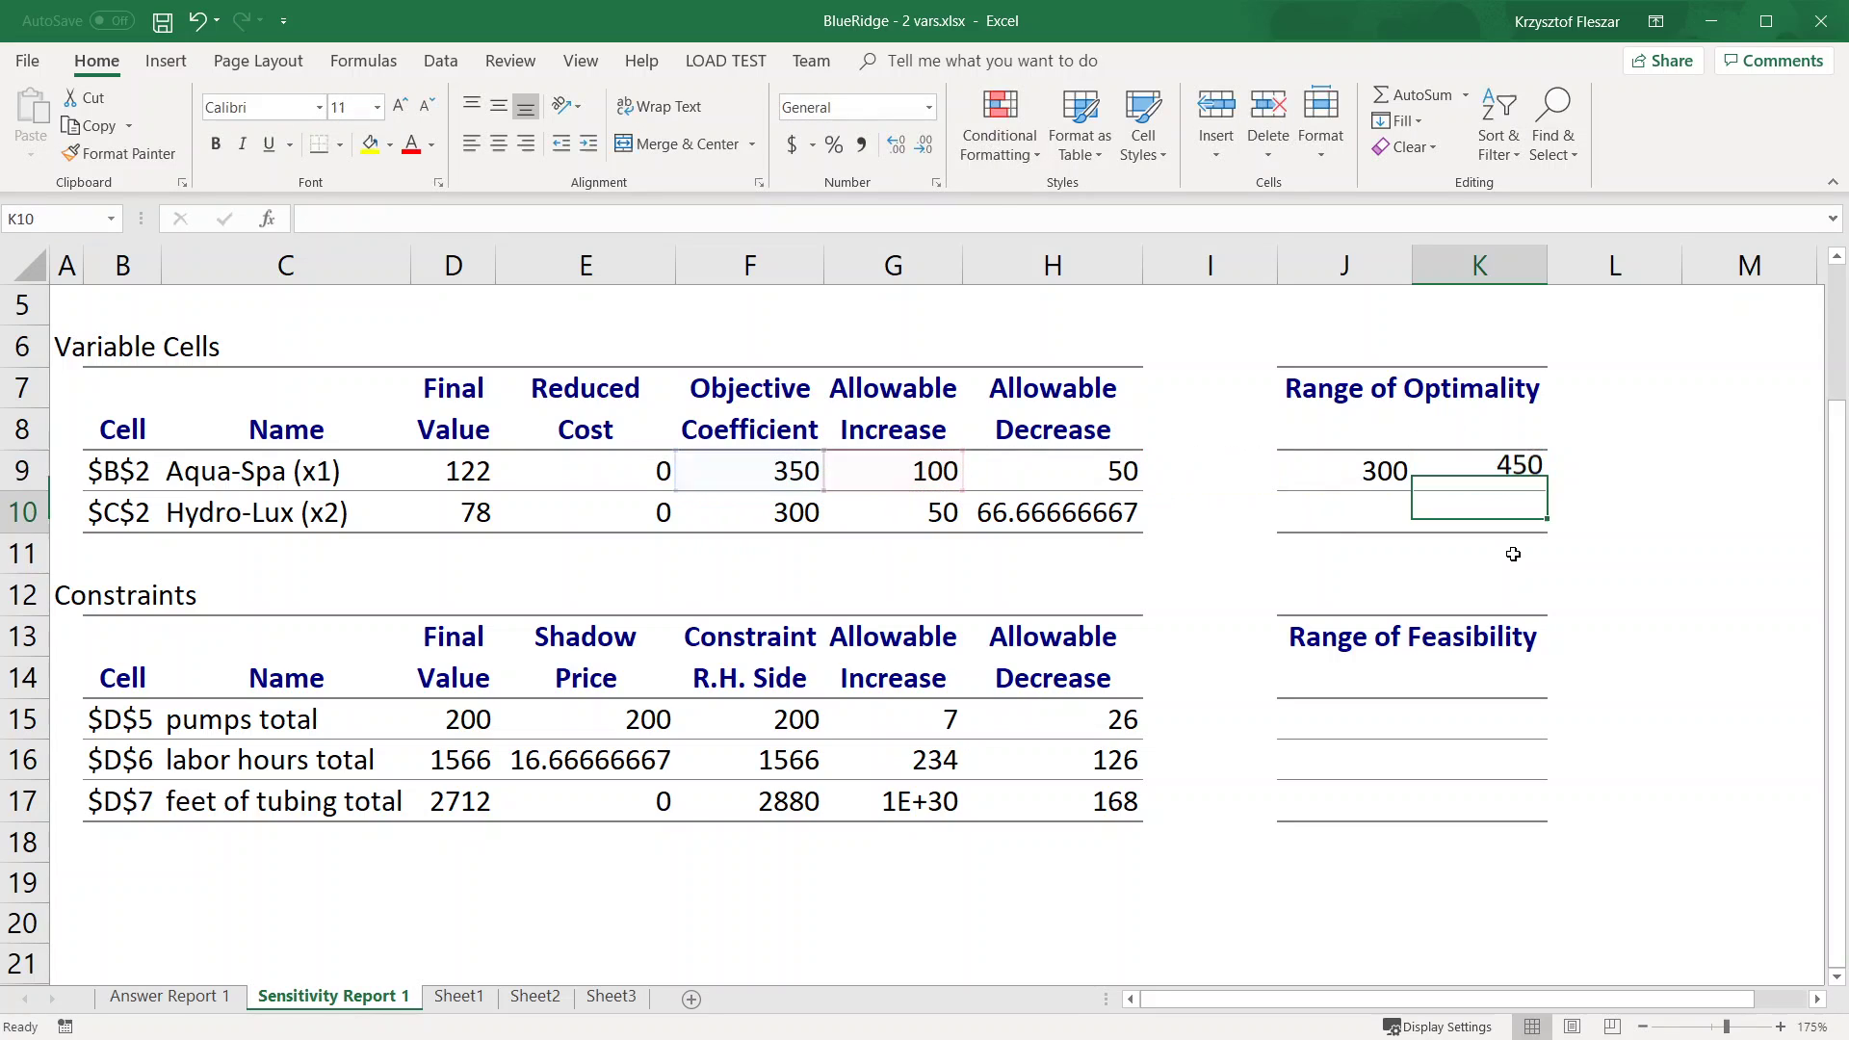
Copy the J9:K9 bound formulas into J10:K10 for Hydro-Lux, pasting formulas rather than values.
key("shift+Left")
key("ctrl+c")
key("Down")
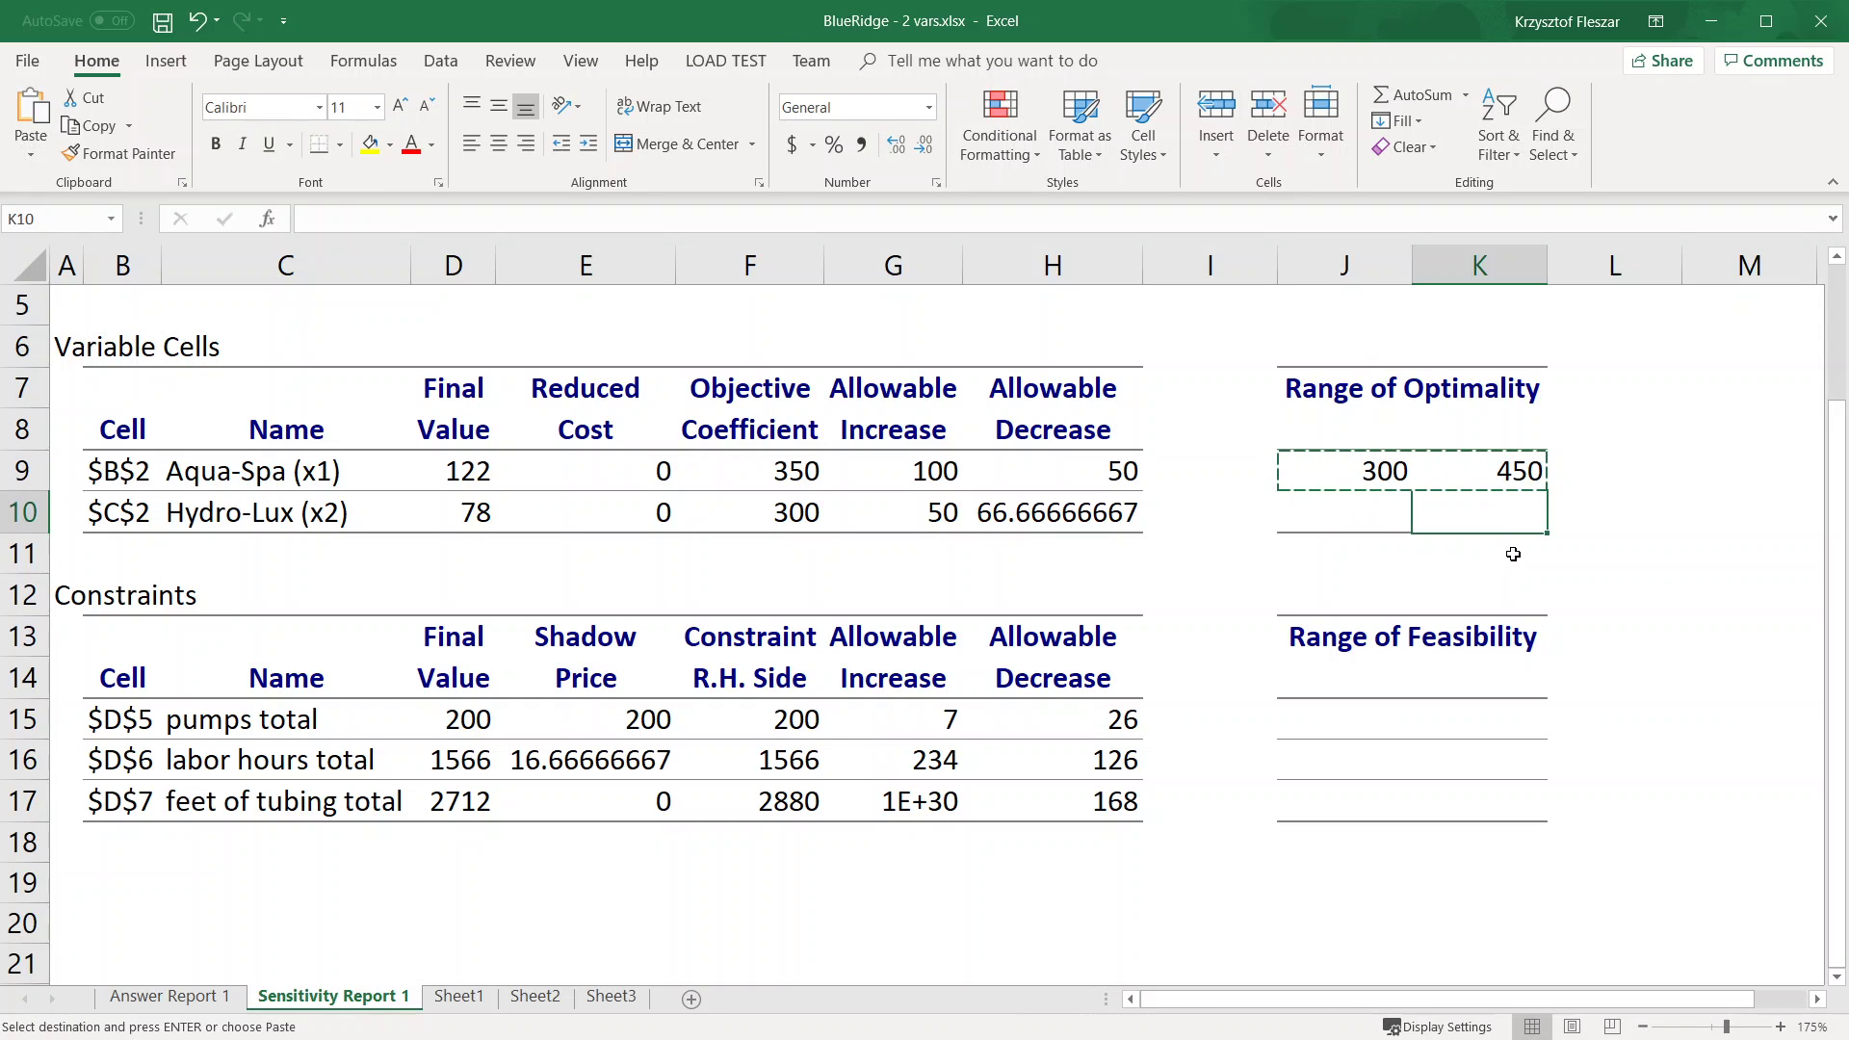
key("ctrl+alt+v")
key("v")
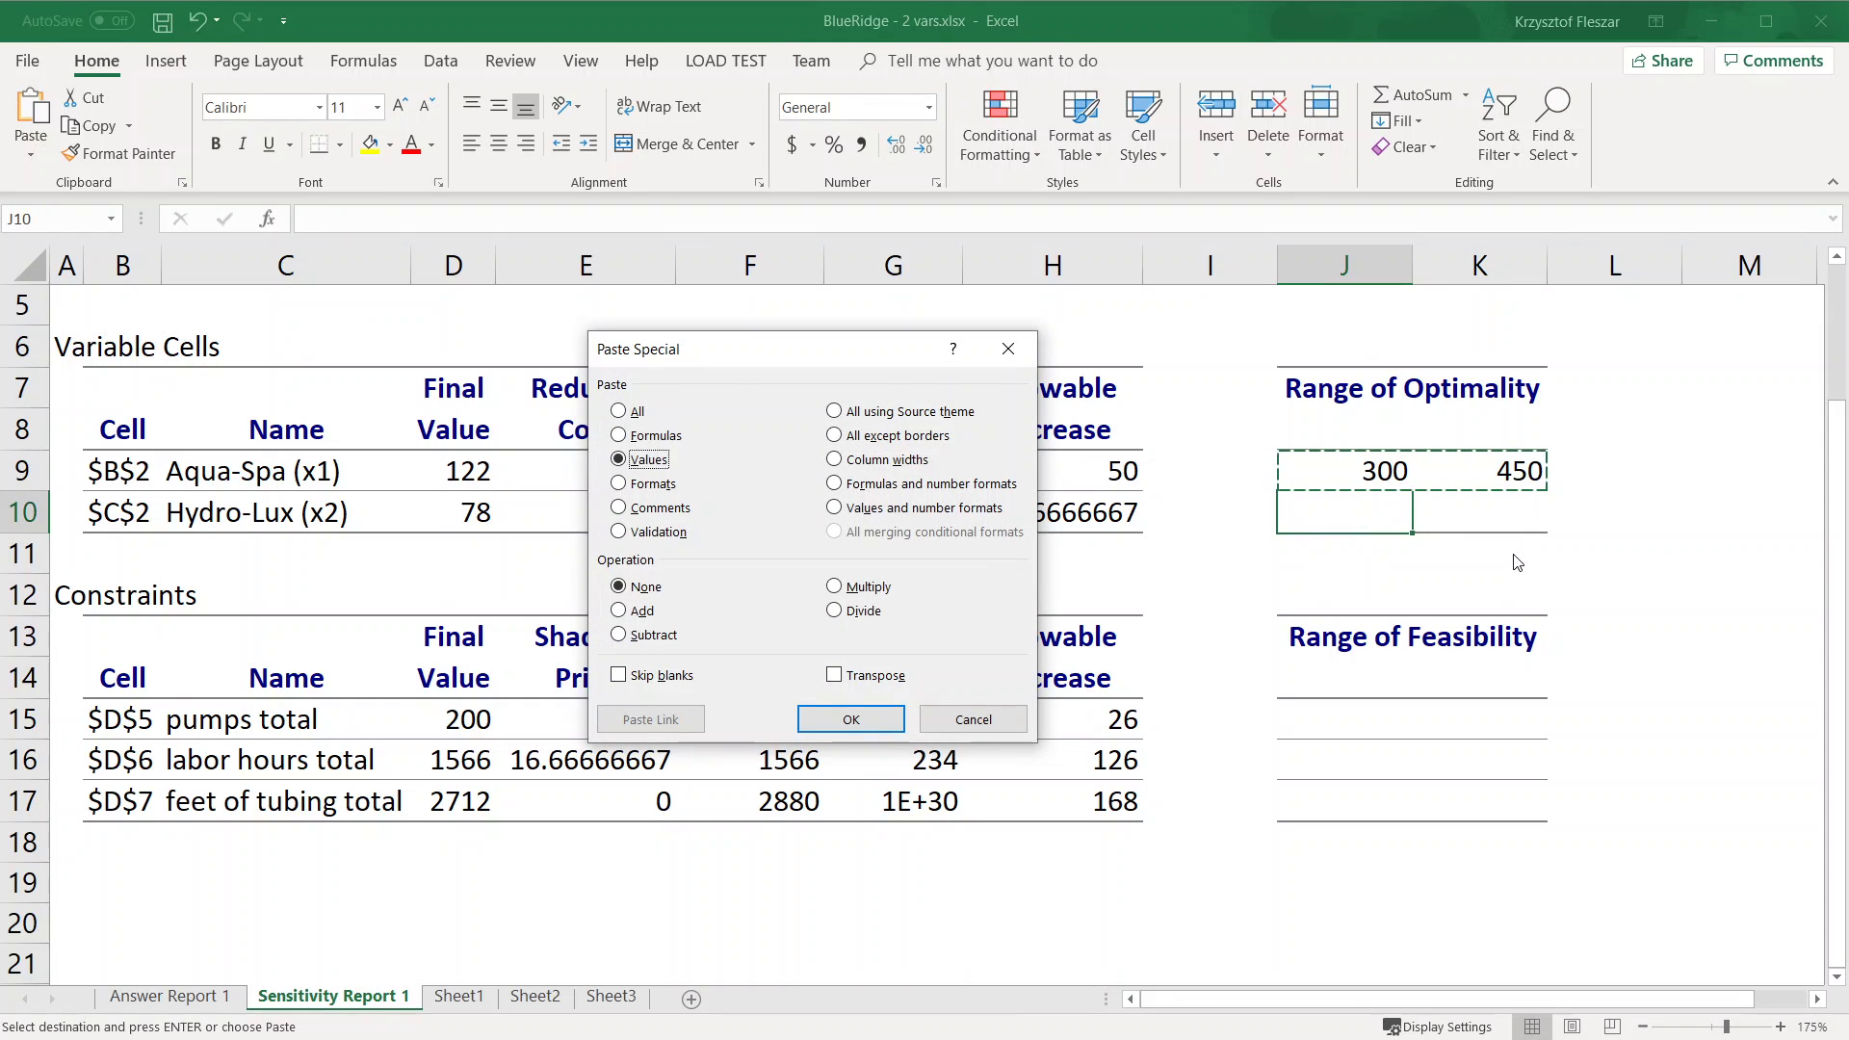
key("Return")
key("Delete")
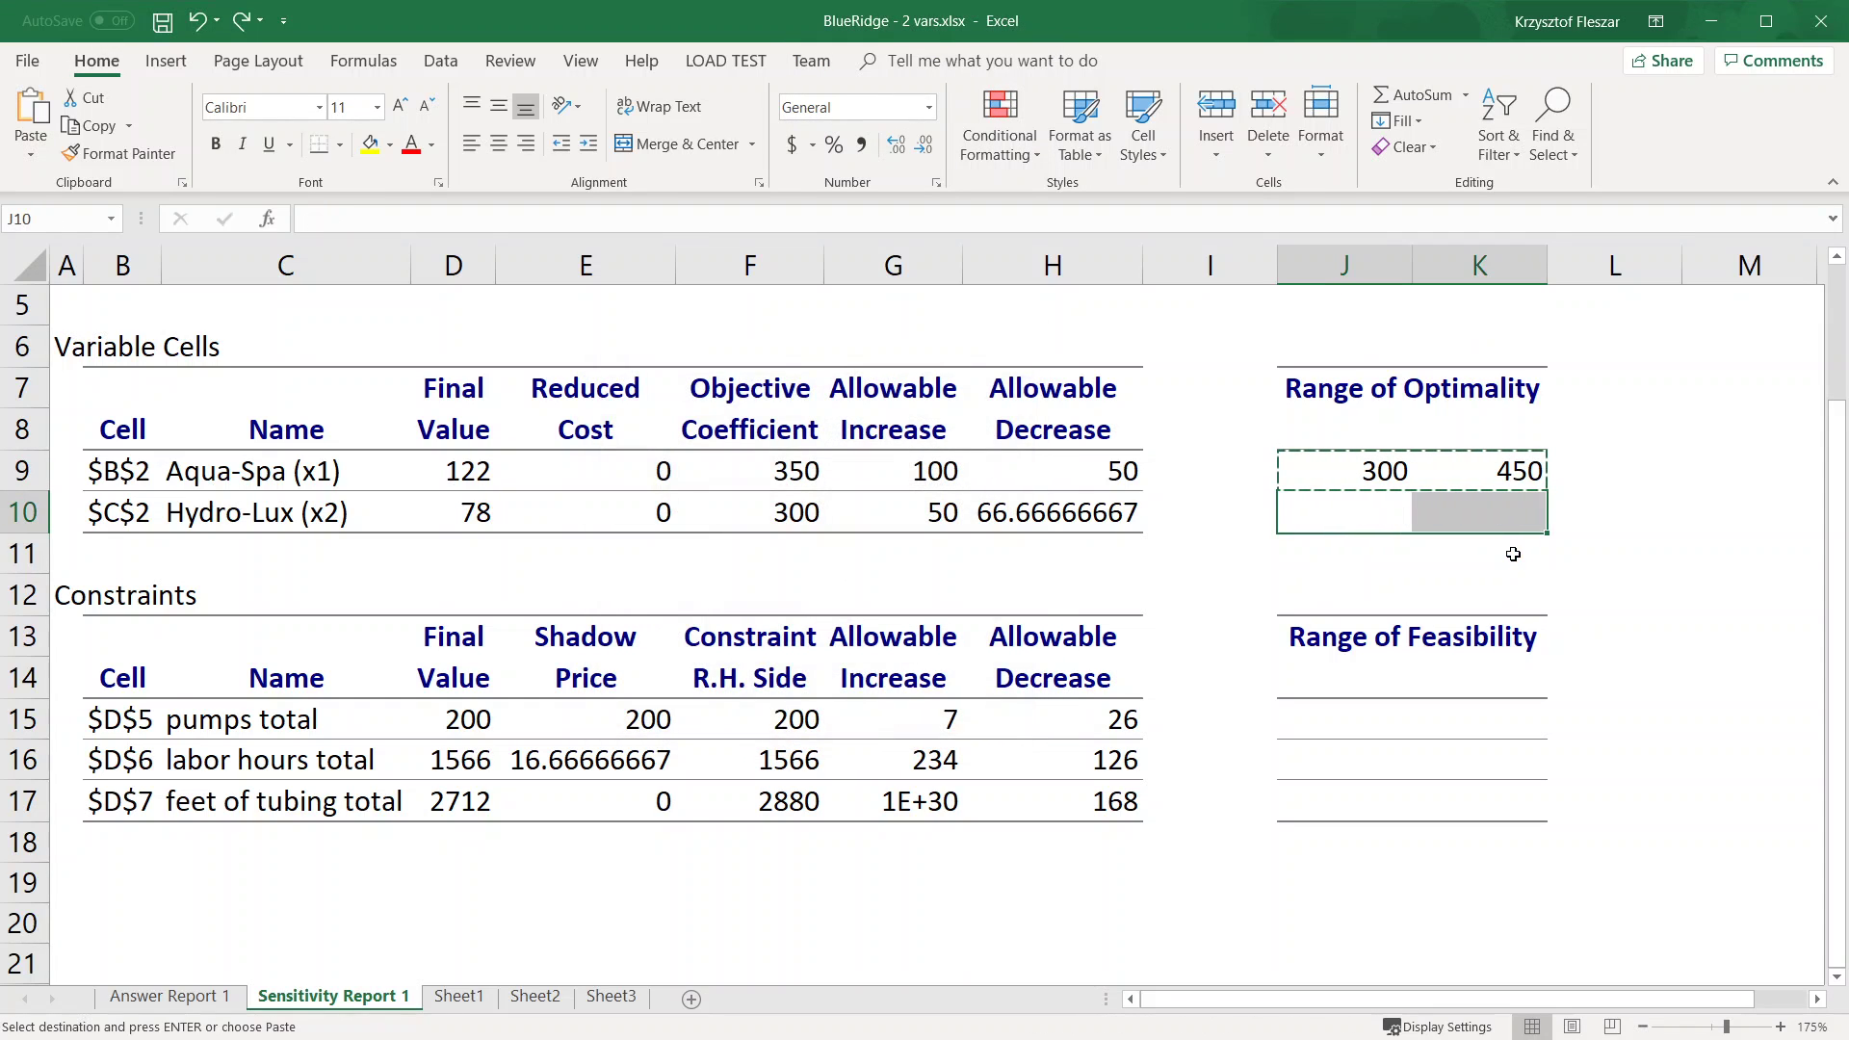
key("ctrl+alt+v")
key("t")
key("f")
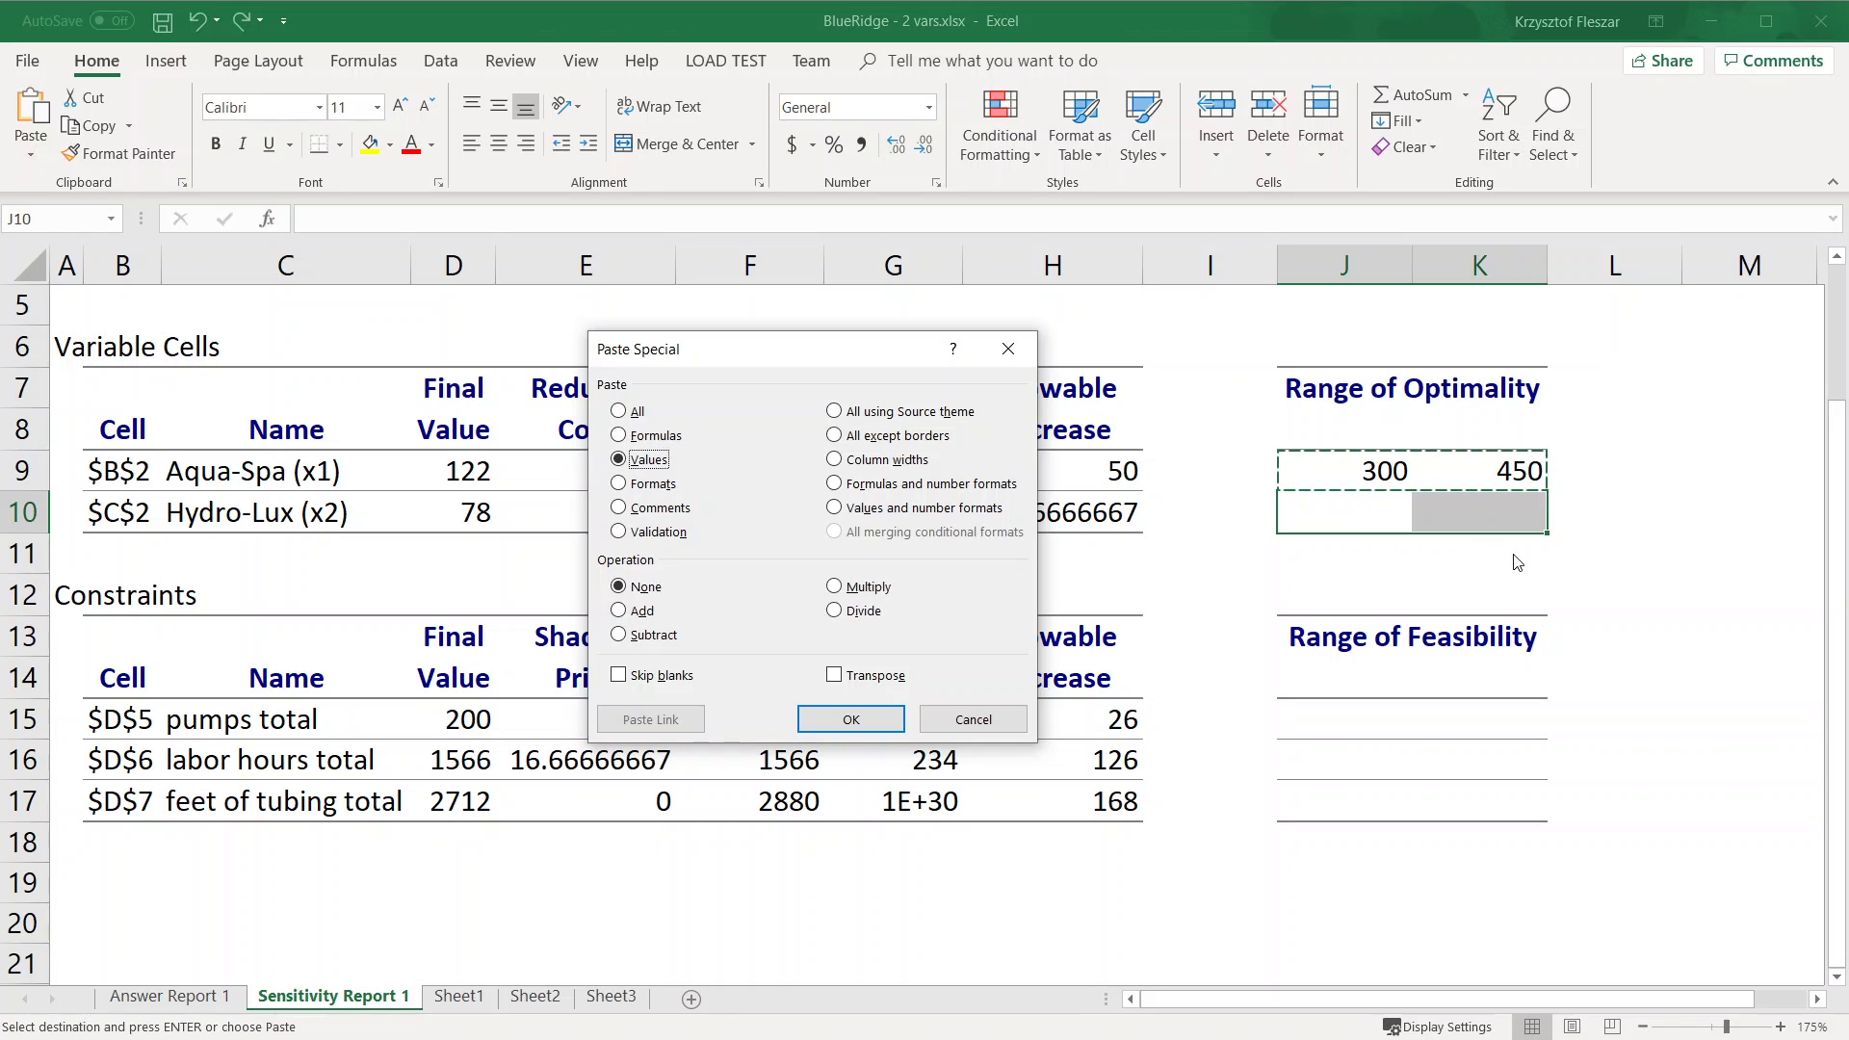
key("Return")
Check the Hydro-Lux lower bound formula and clear the copy outline.
key("Left")
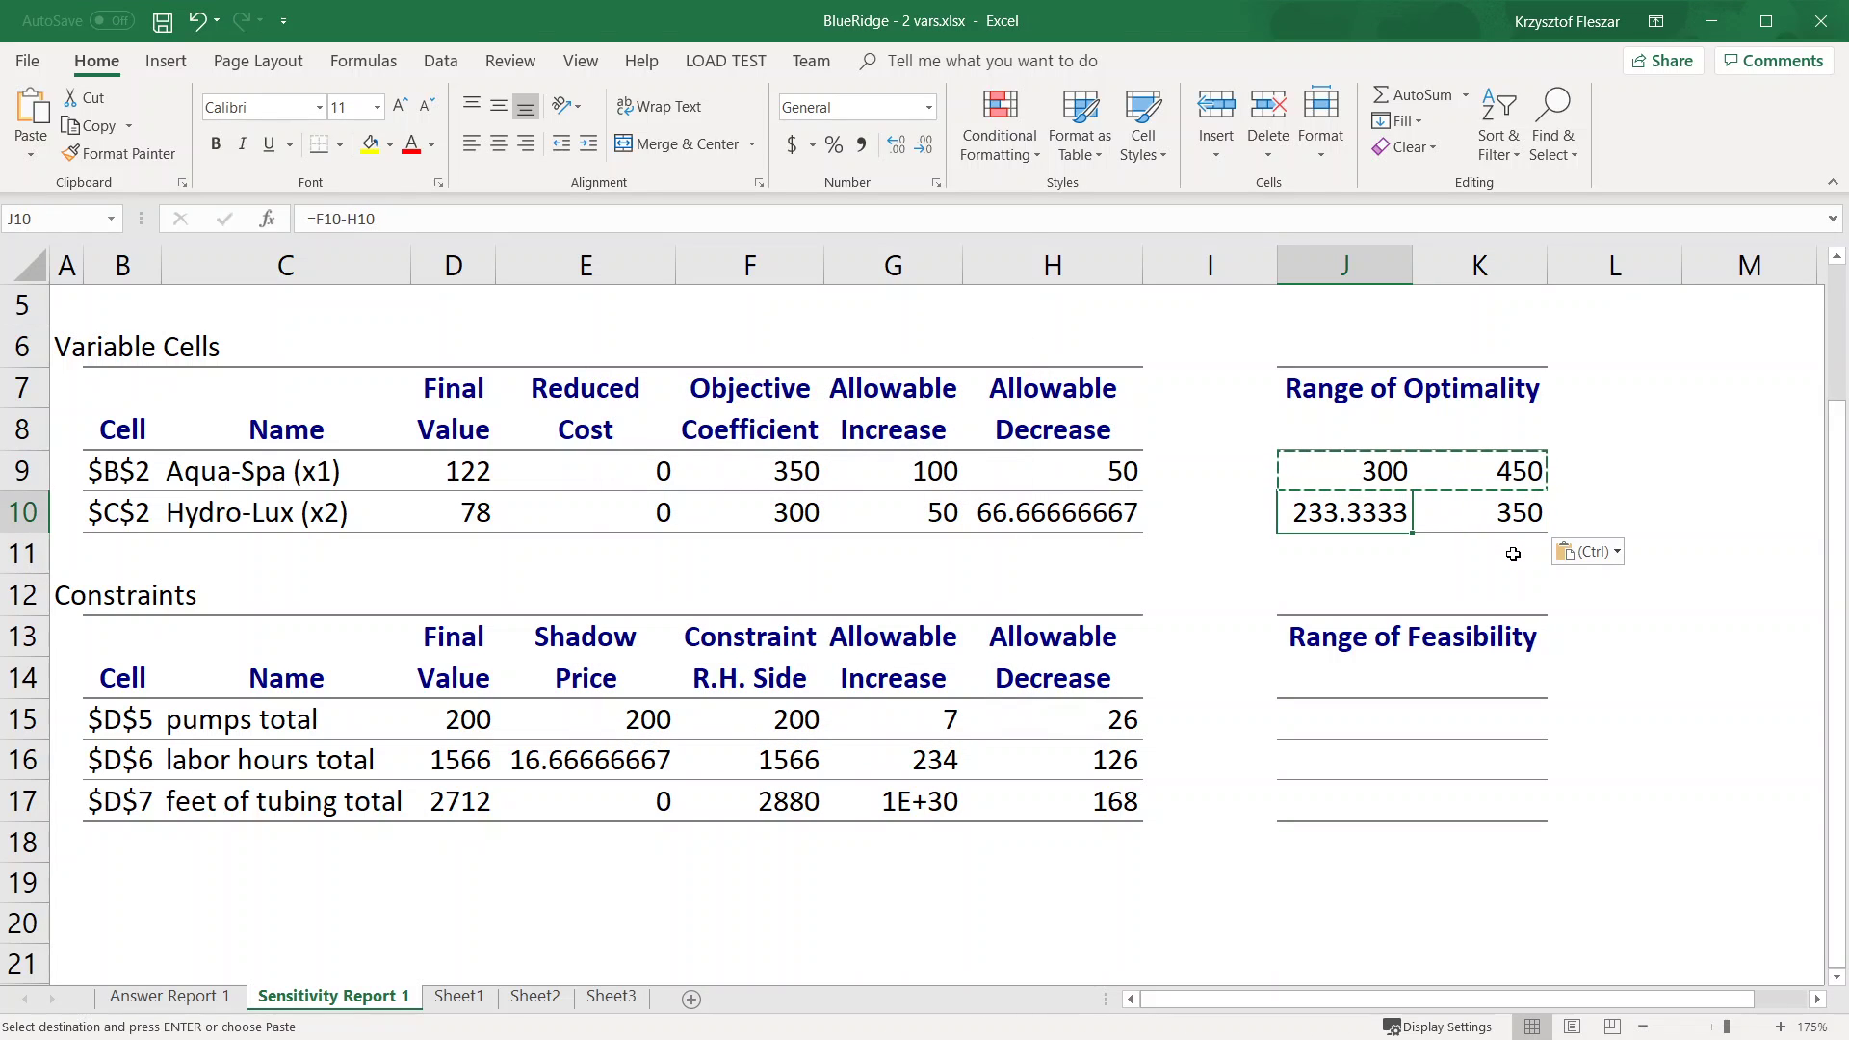
key("Escape")
key("Down")
key("Down")
key("Down")
key("Down")
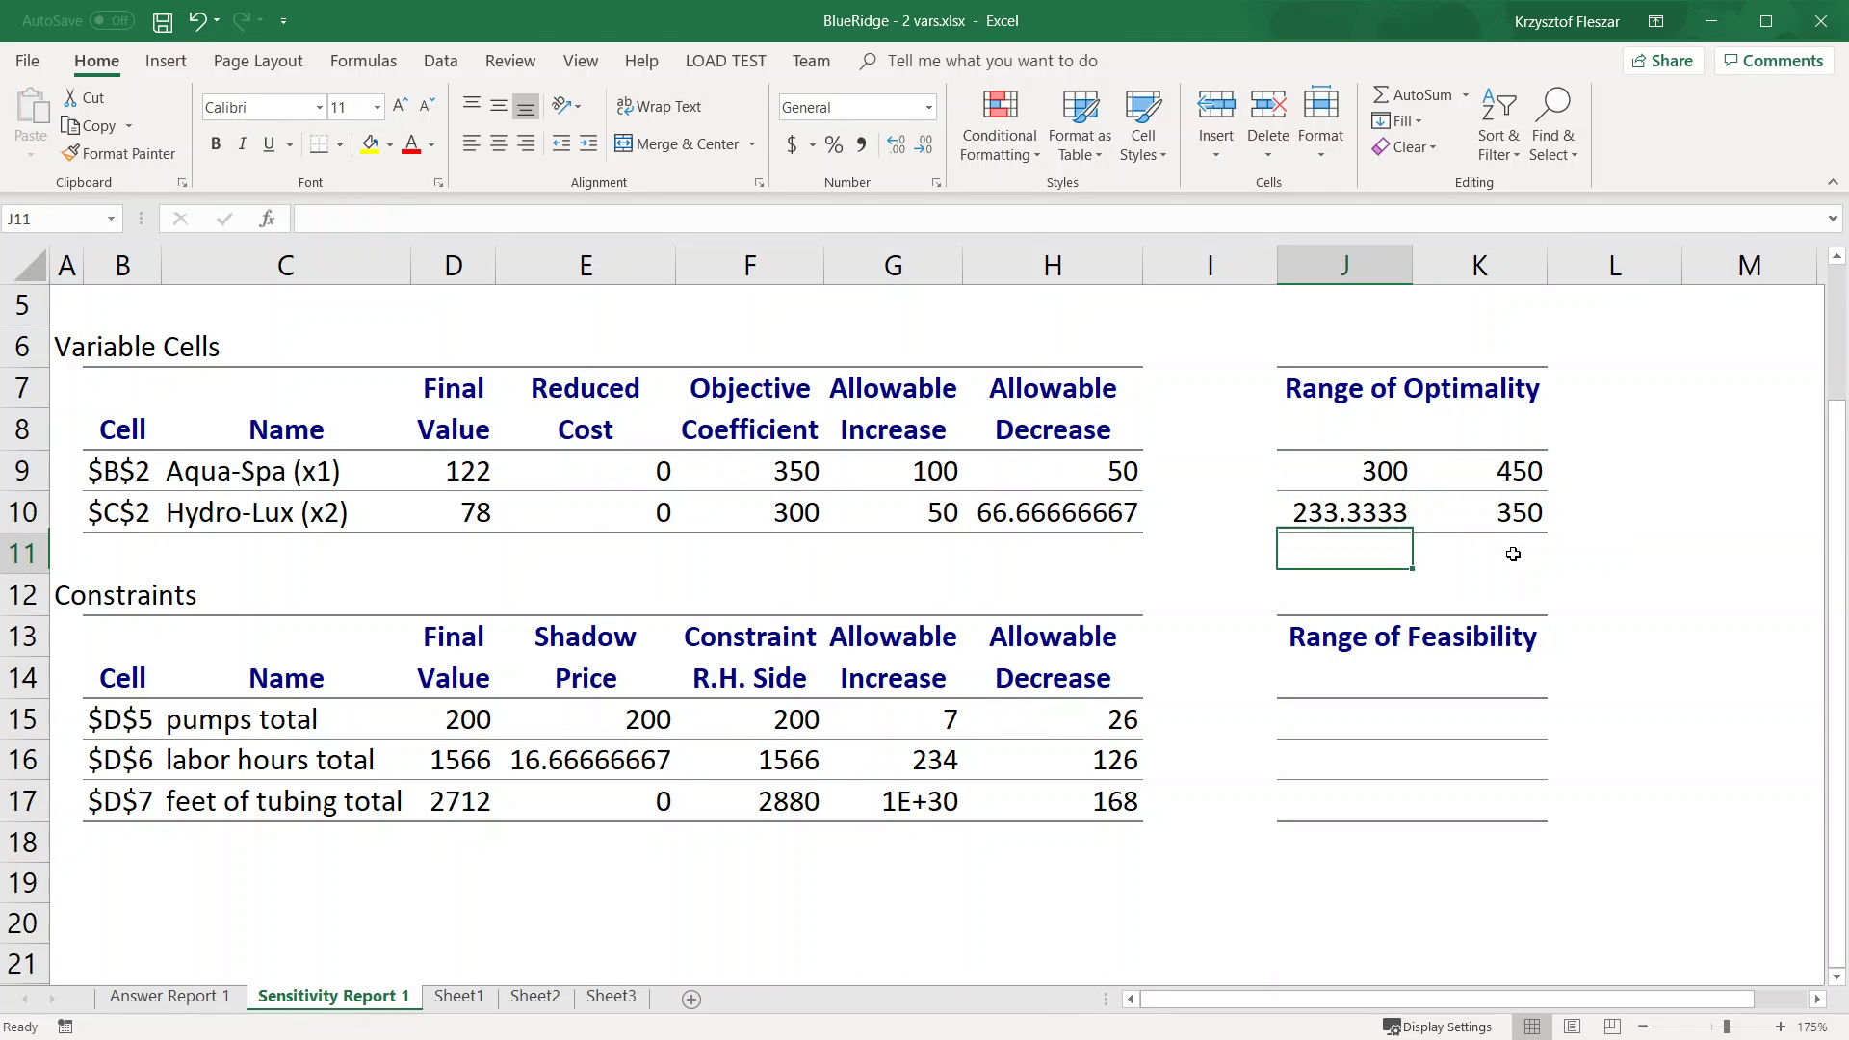
key("Up")
key("Up")
key("Up")
key("Up")
key("Up")
Paste the J9:K9 bound formulas into J15:K17 for the three constraints.
key("shift+Right")
key("ctrl+c")
key("Down")
key("Down")
key("Down")
key("Down")
key("Down")
key("Down")
key("shift+Down")
key("shift+Down")
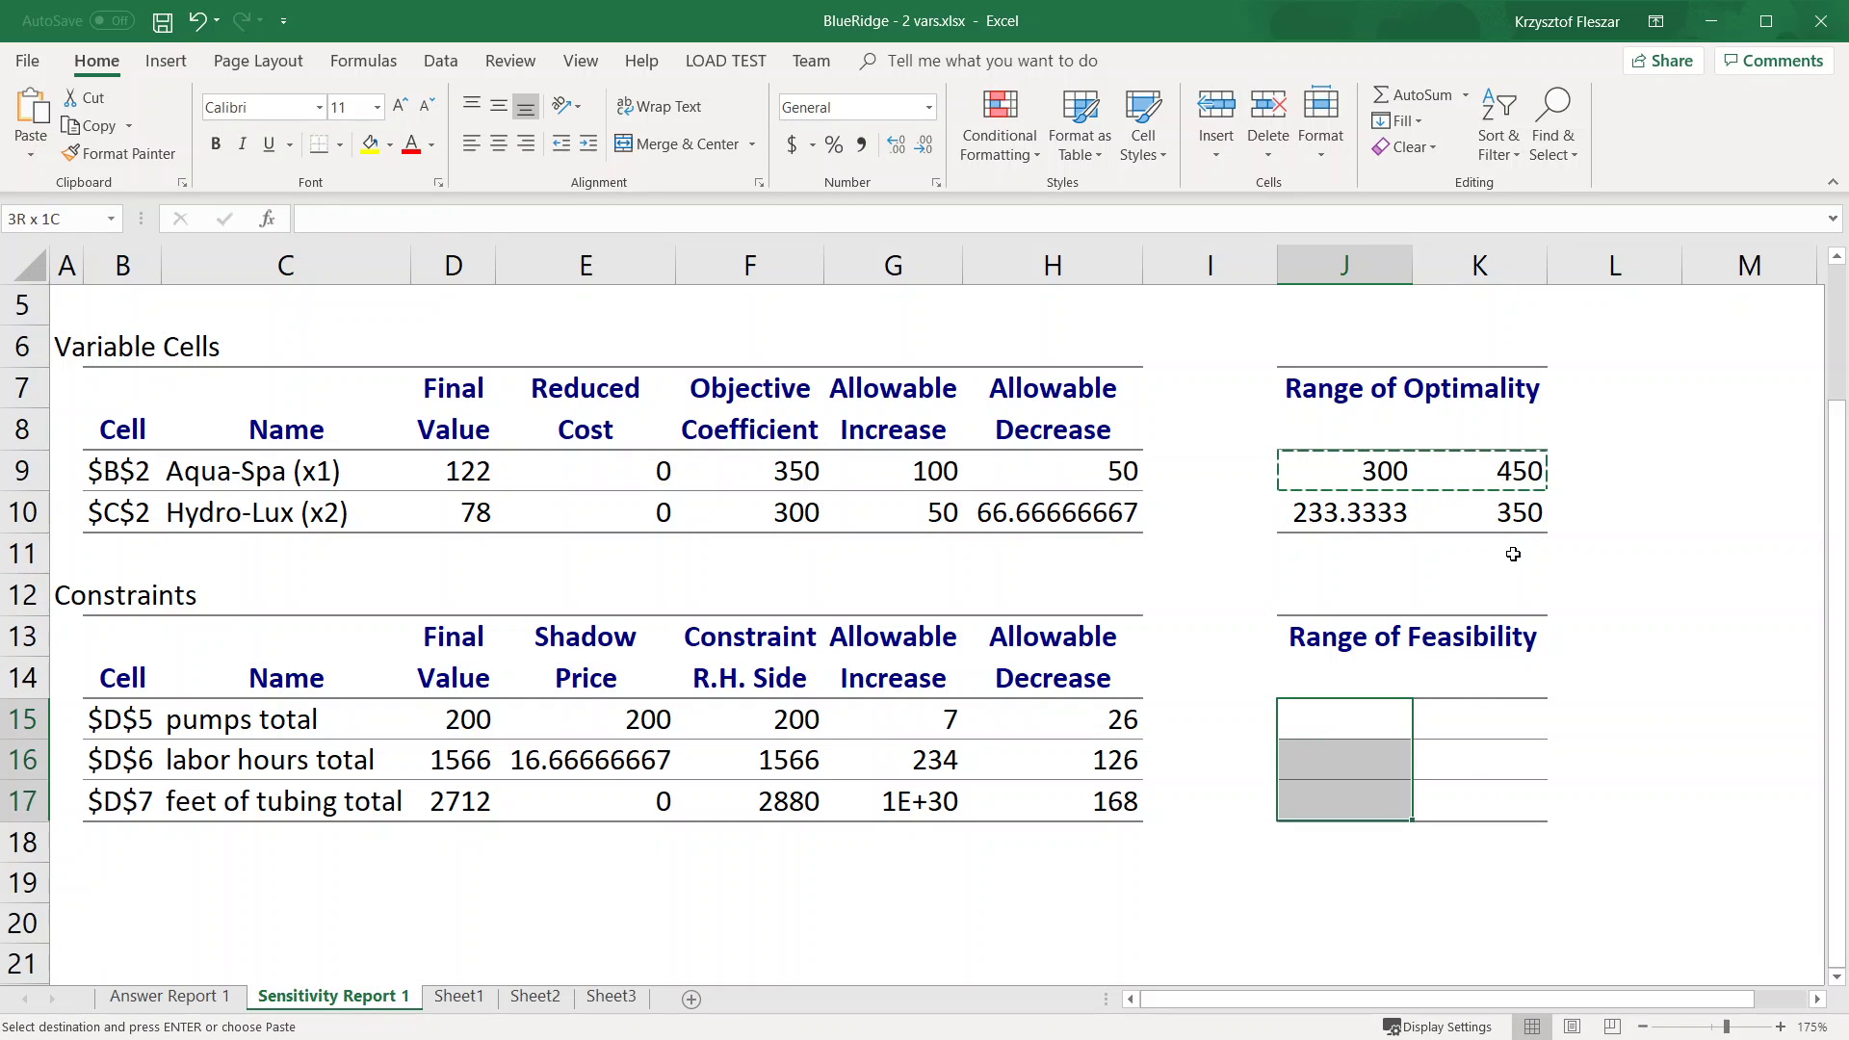
key("shift+Right")
key("alt+e")
key("s")
key("f")
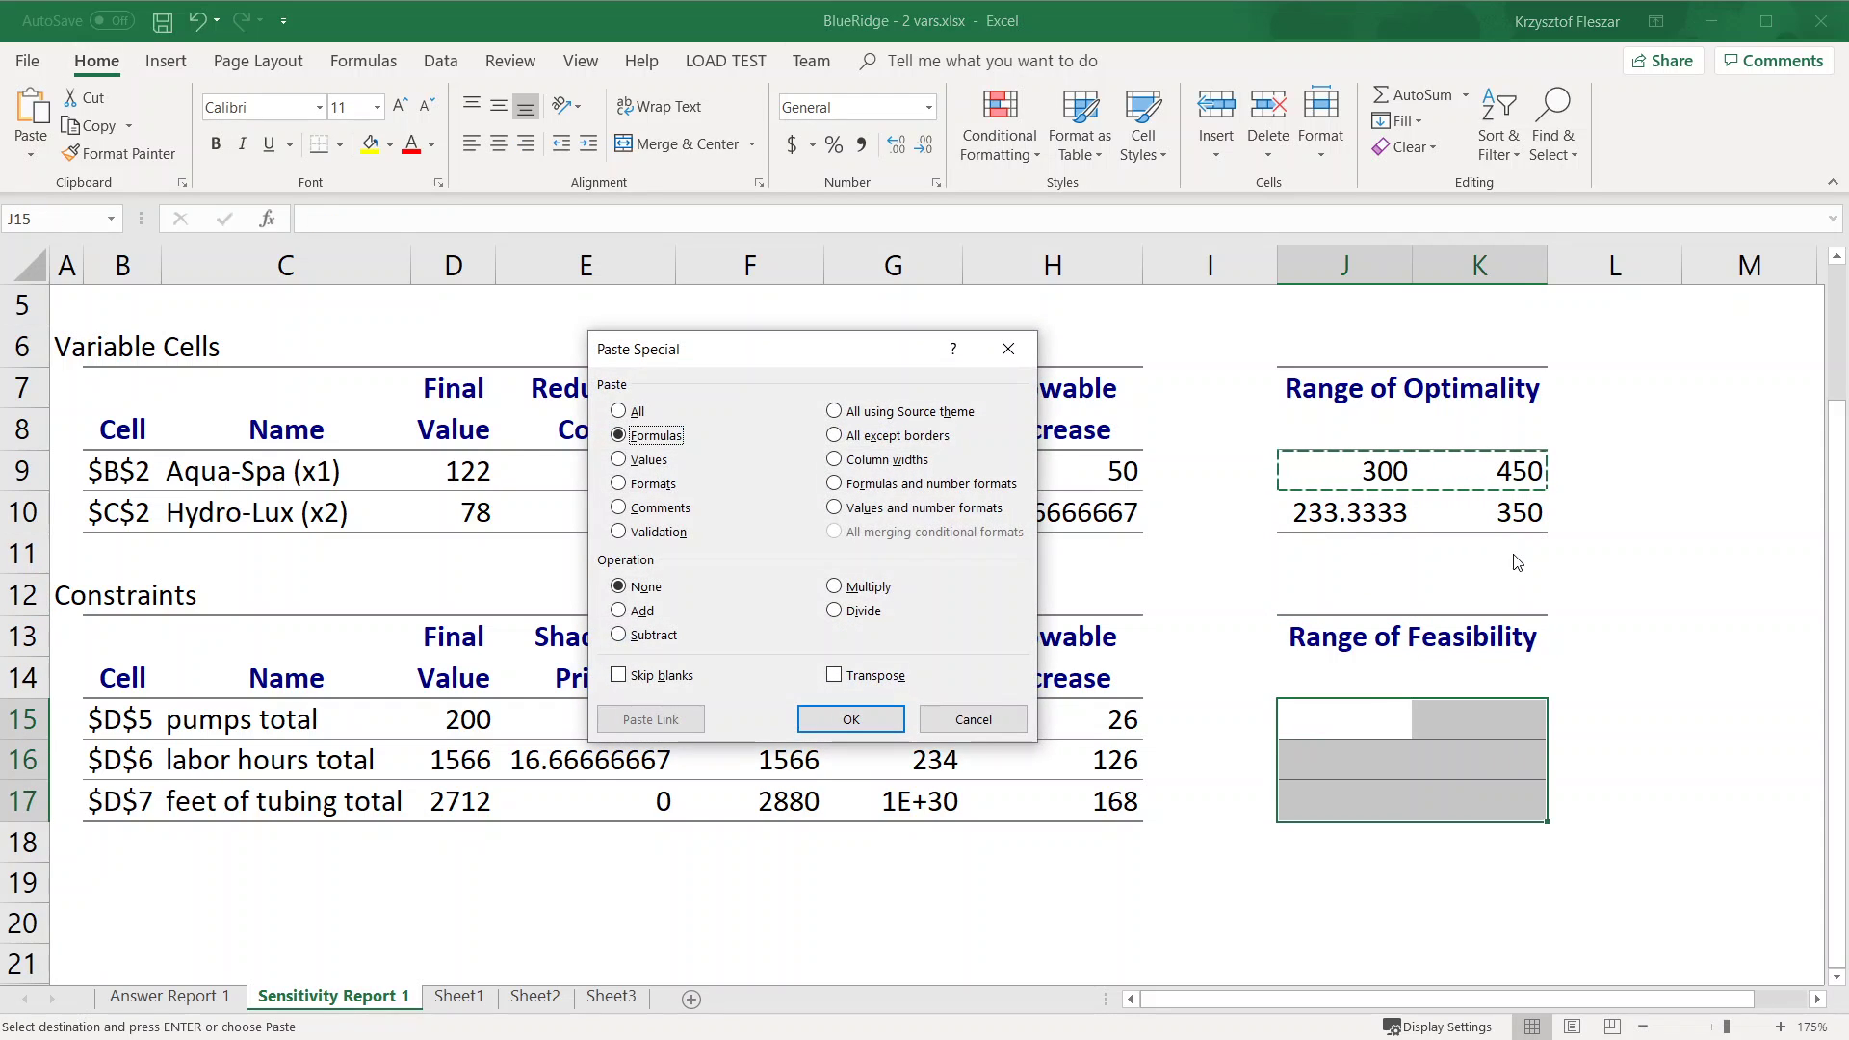
key("Return")
Inspect the pump constraint's feasibility bound formulas in J15 and K15 without changing them.
key("shift+BackSpace")
key("F2")
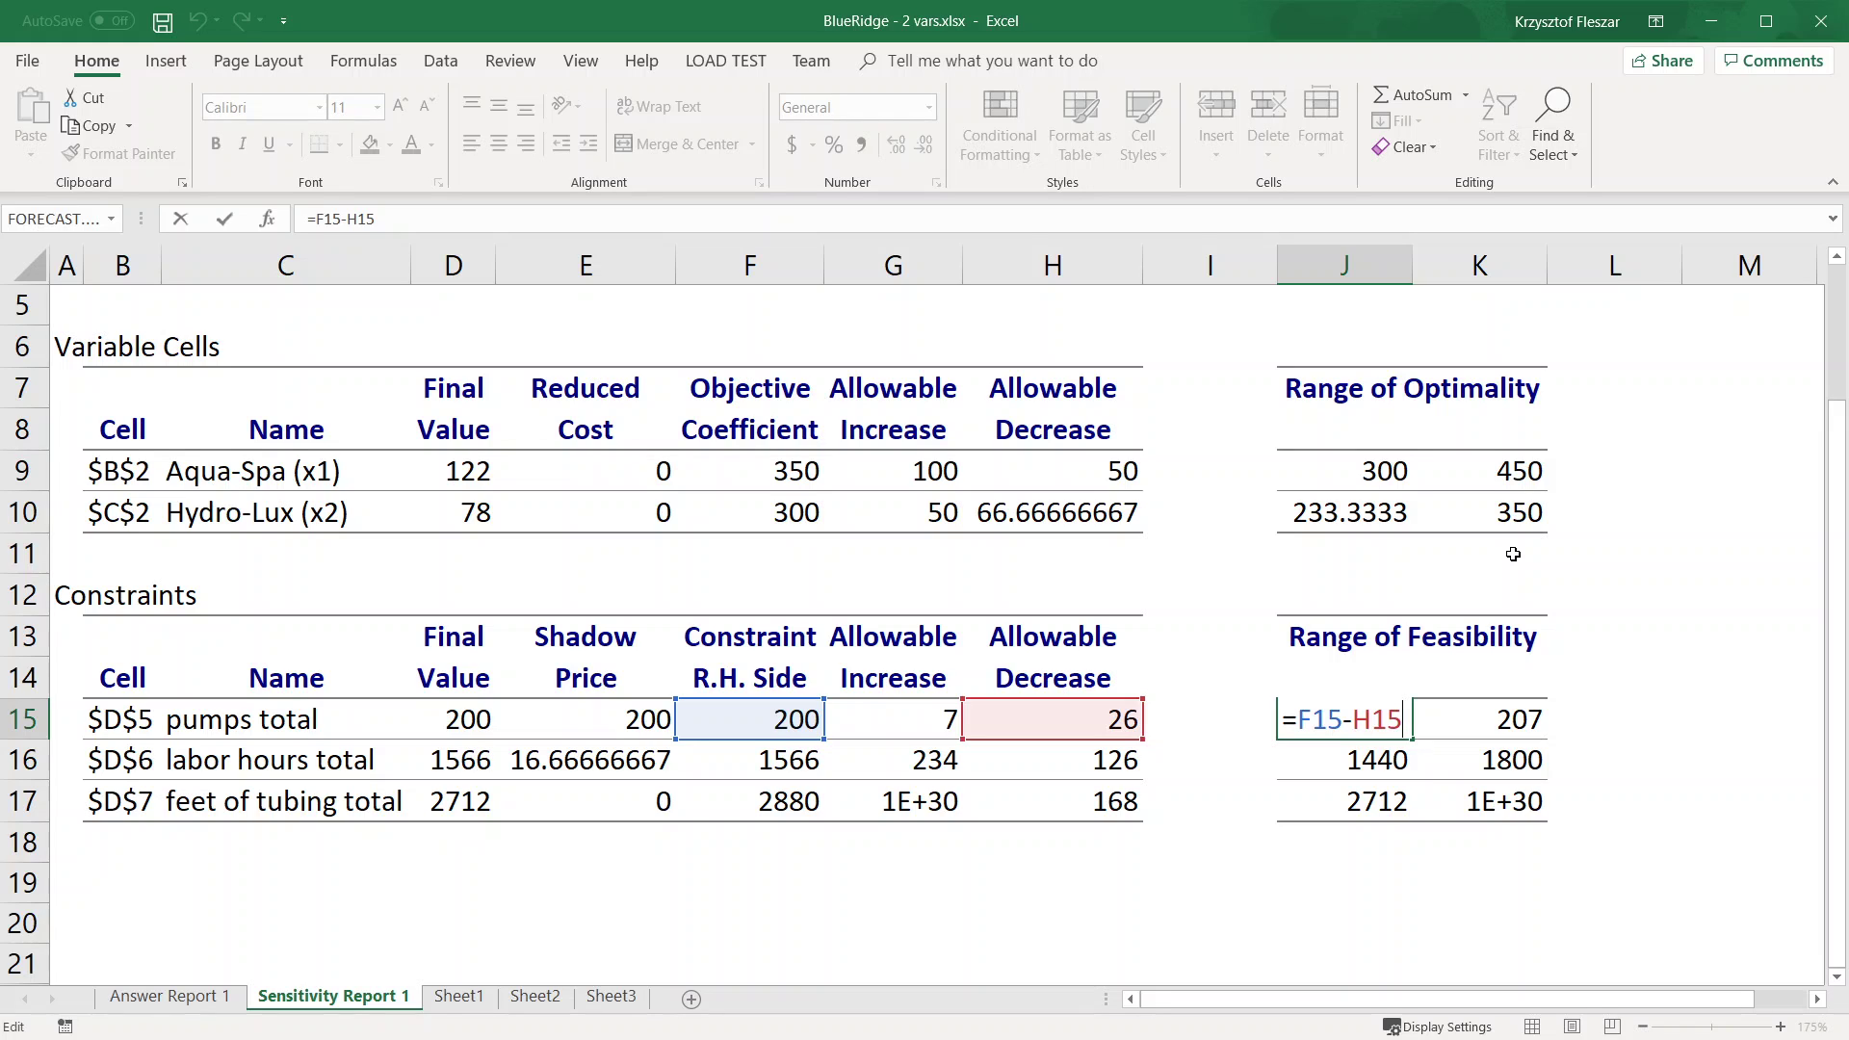
key("ctrl+Return")
key("Right")
key("F2")
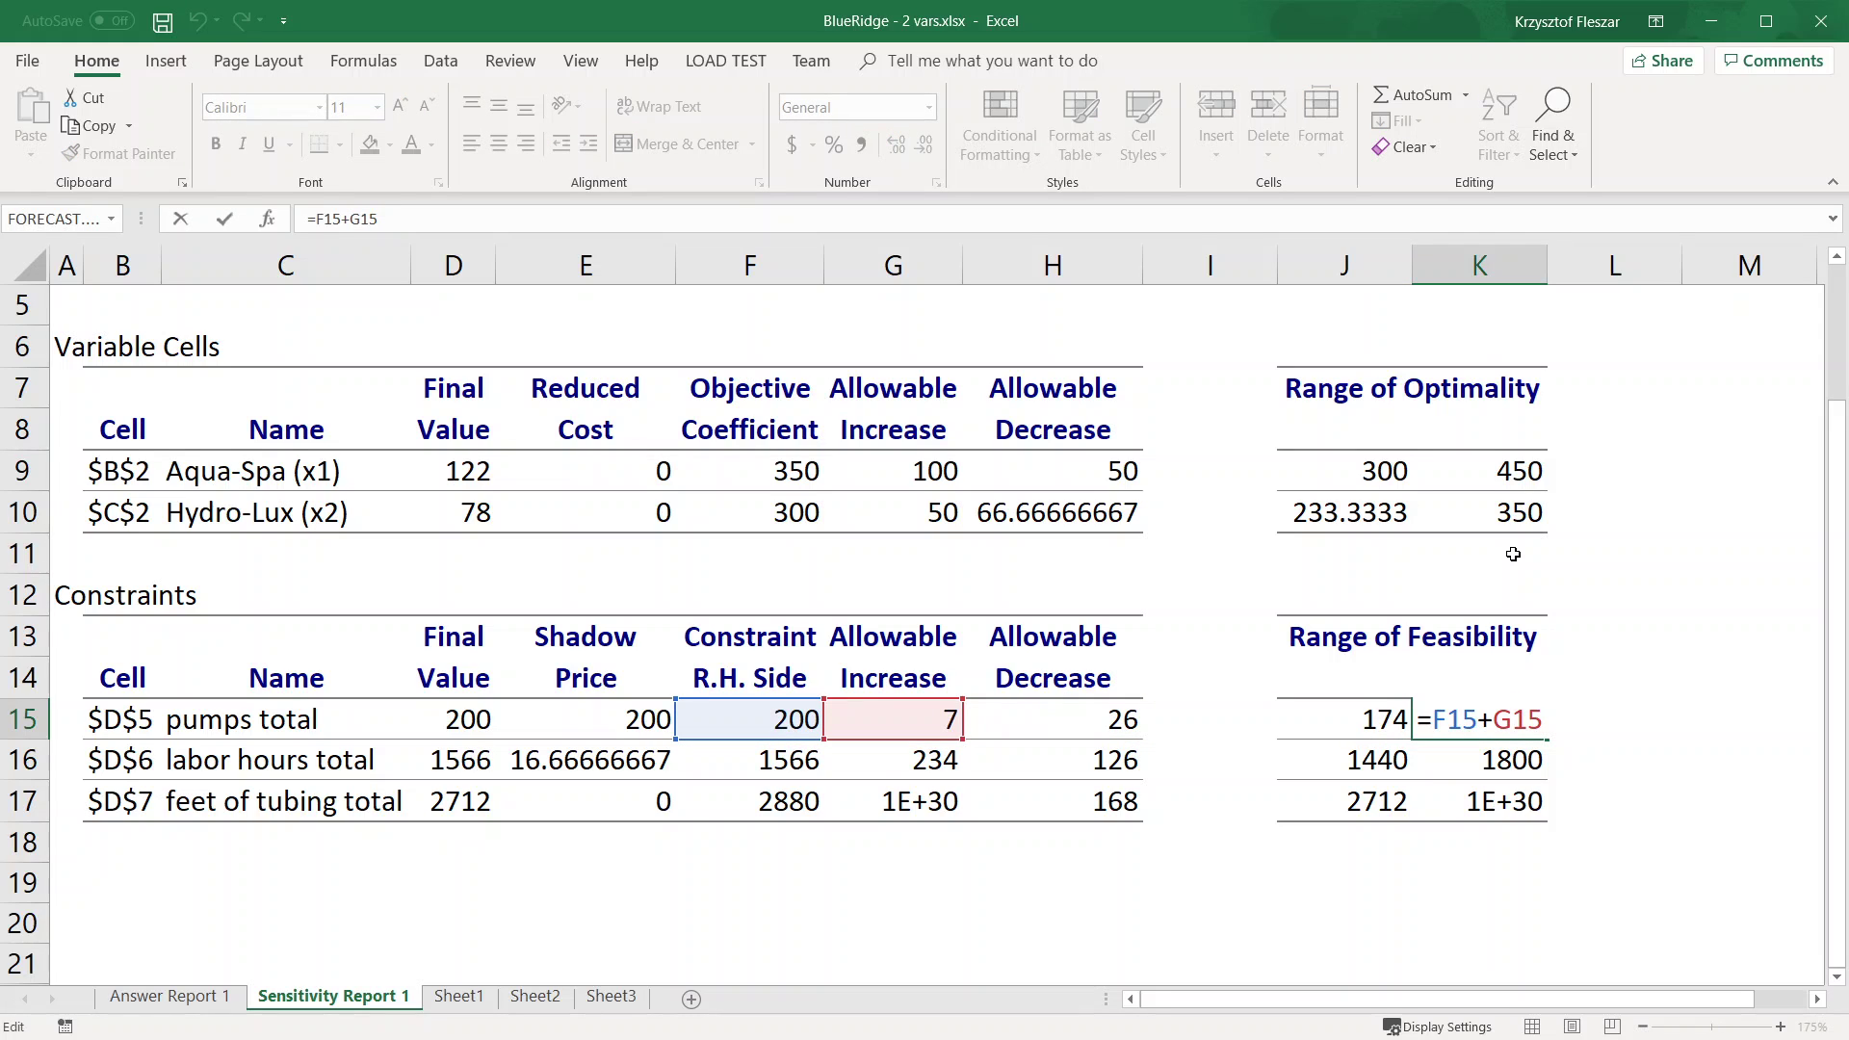
key("ctrl+Return")
Glance at Sheet1, then return to Sensitivity Report 1.
key("Up")
key("Up")
key("Up")
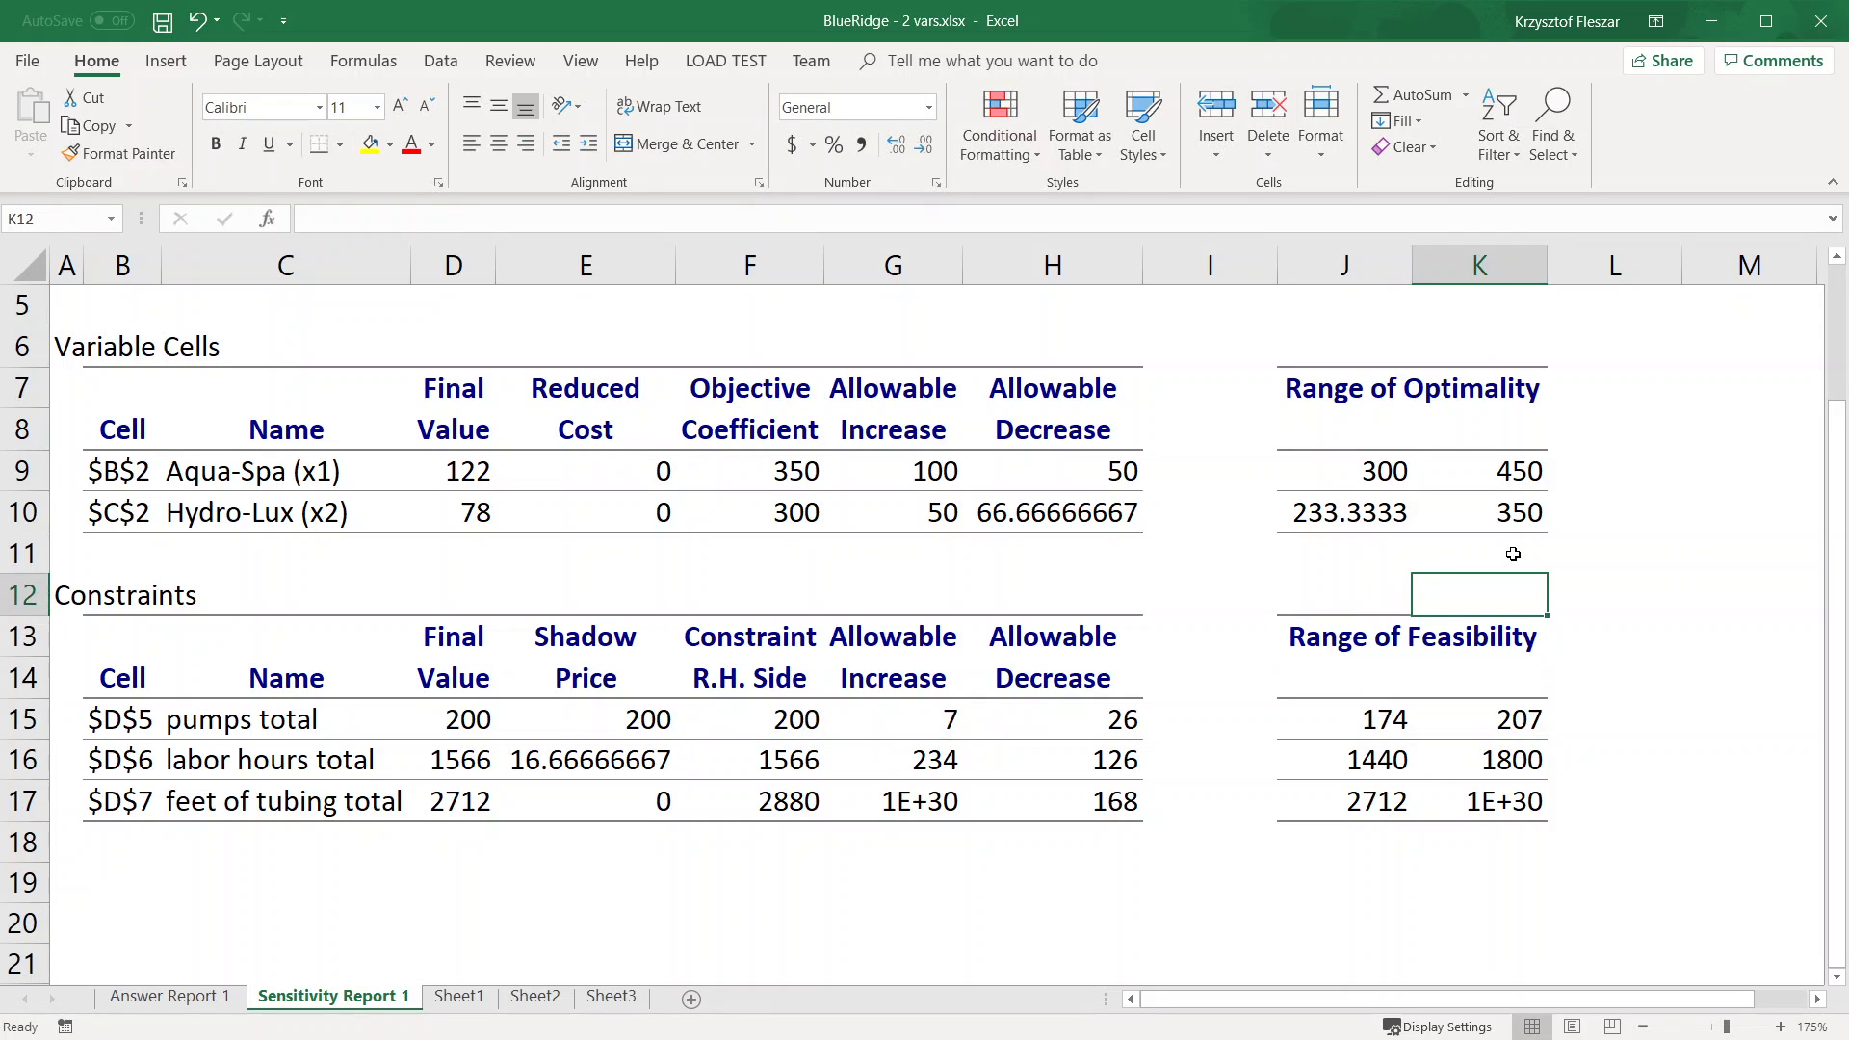
key("Left")
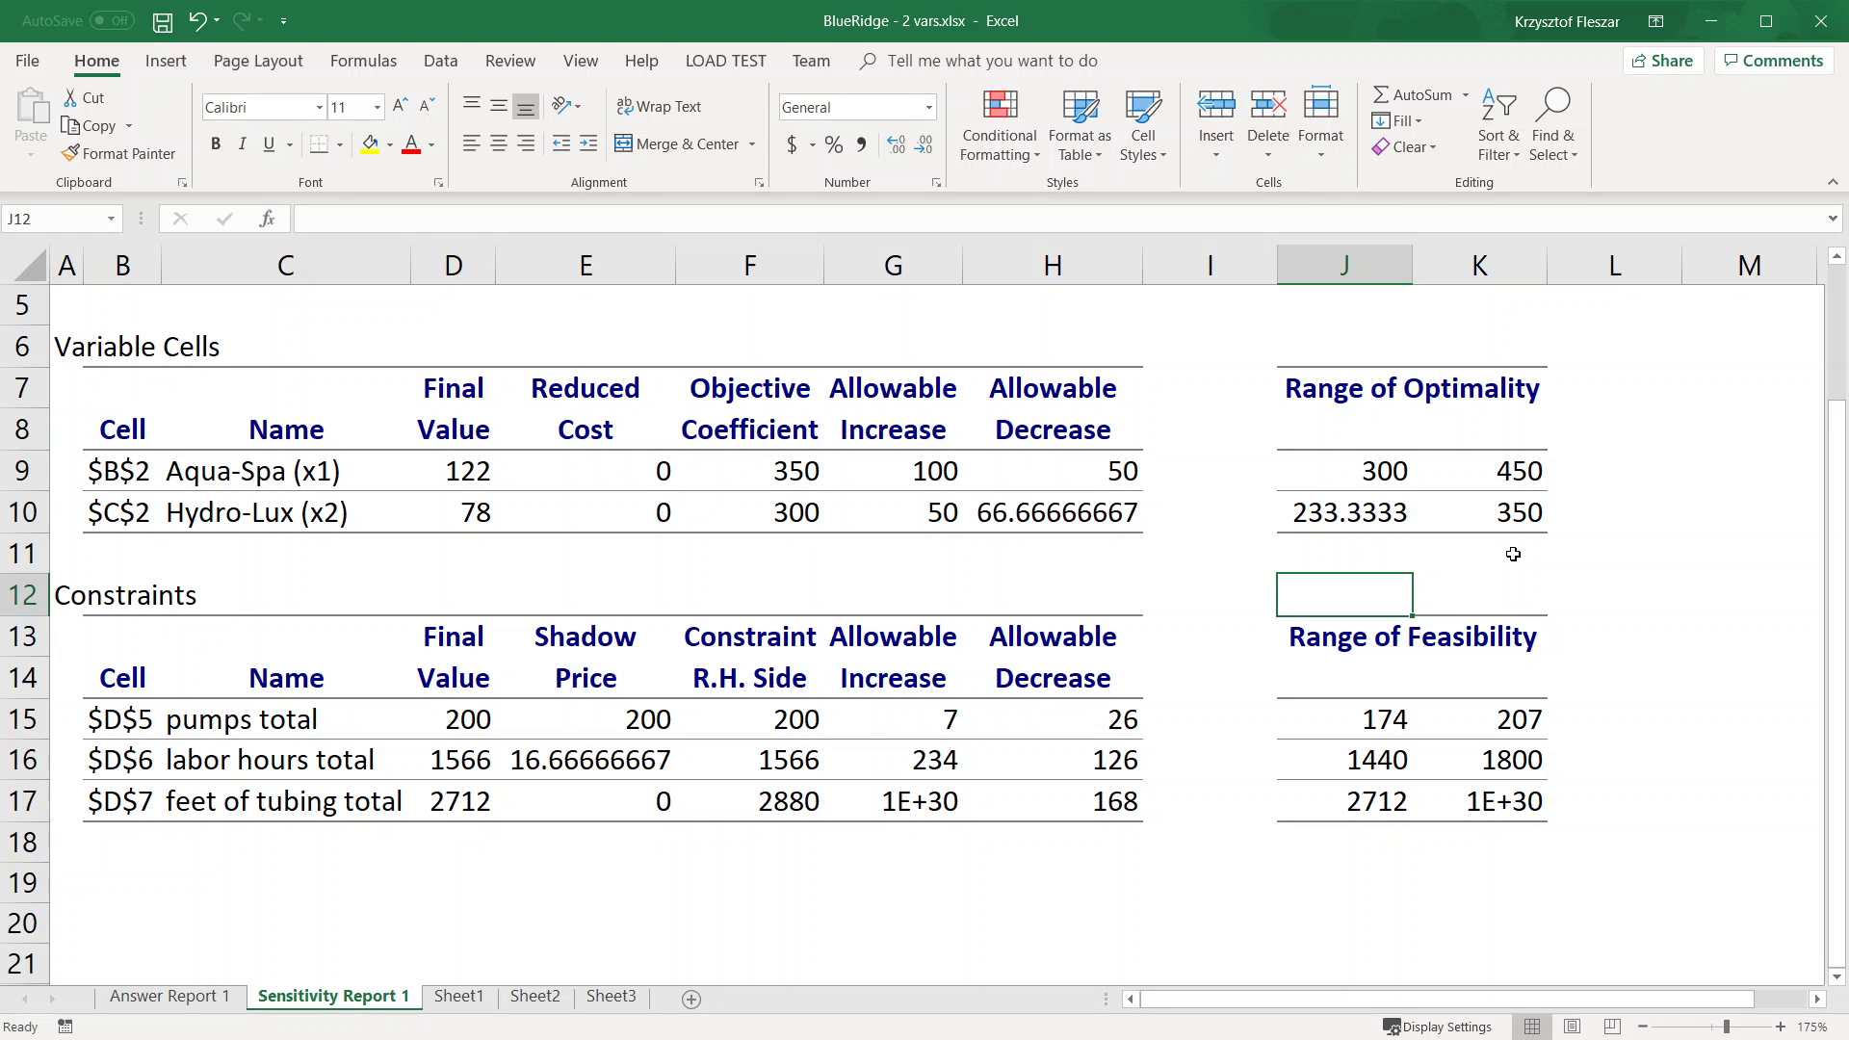
key("ctrl+Page_Down")
key("ctrl+Page_Up")
key("Up")
key("Up")
key("Up")
key("Up")
key("Up")
key("Up")
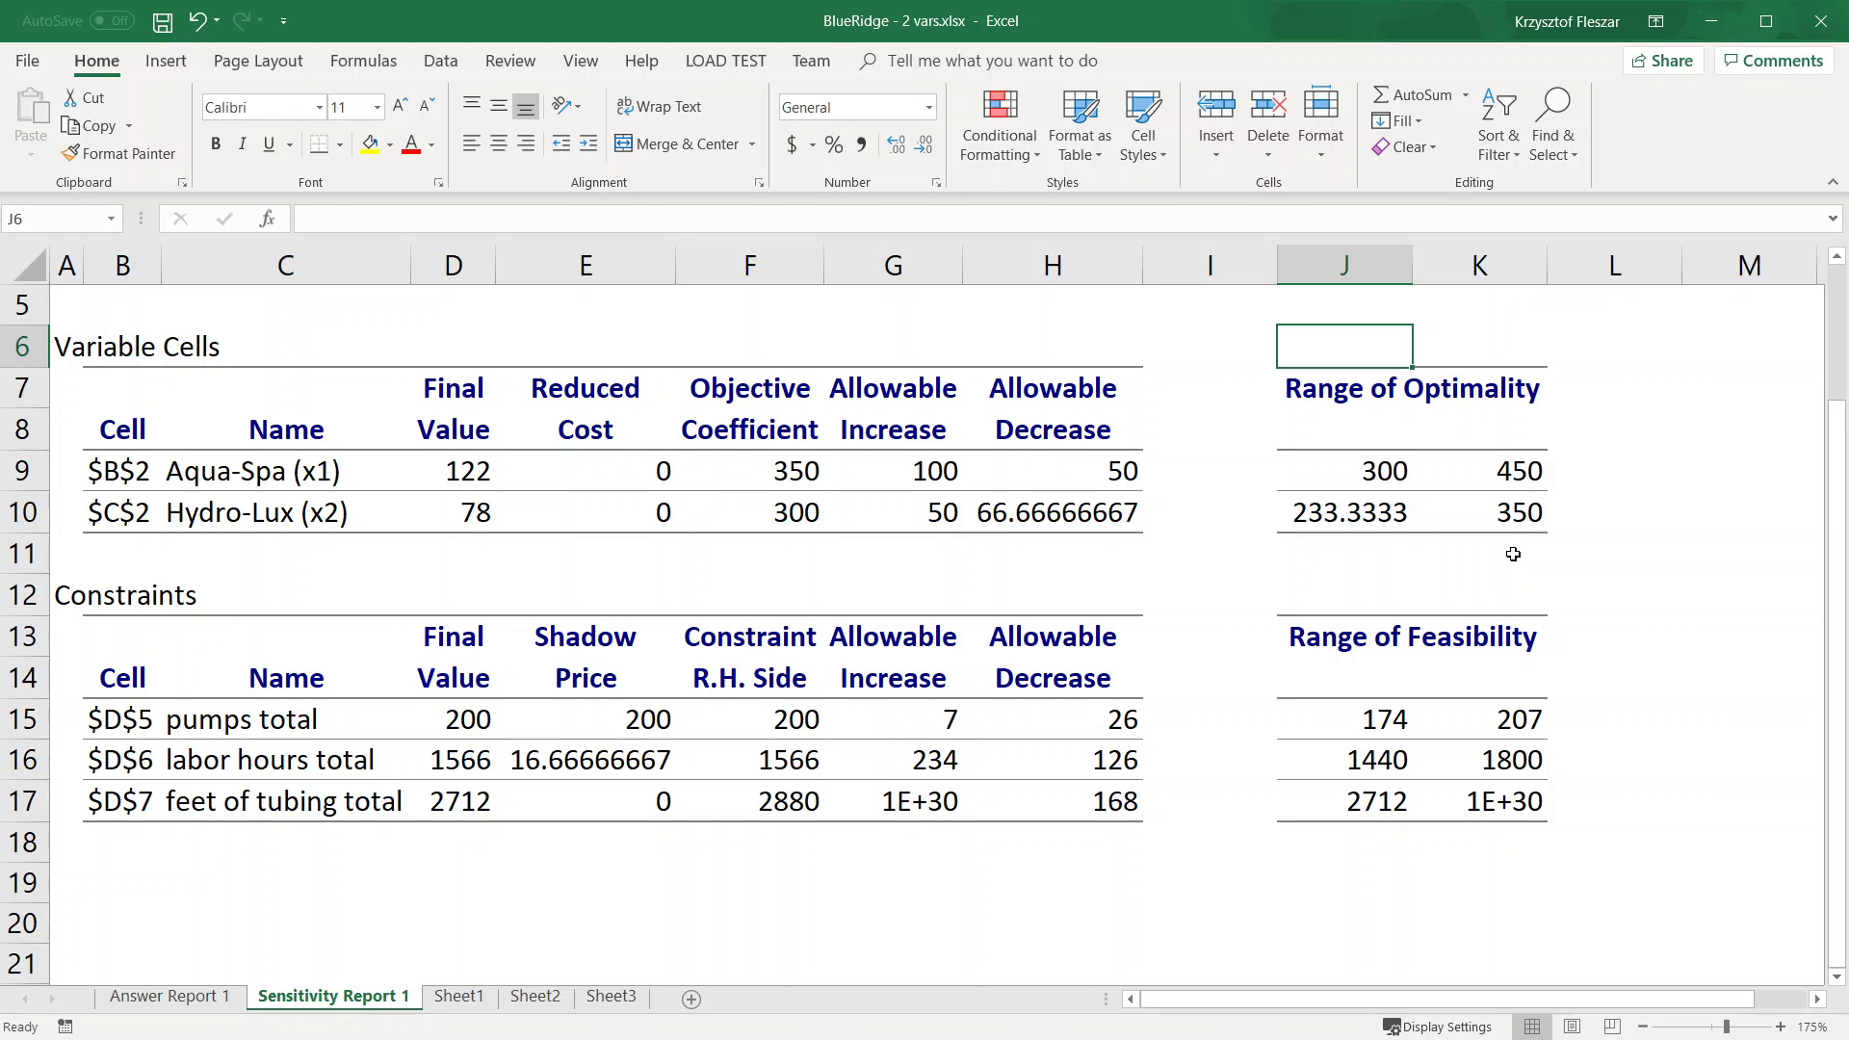
Switch to the graphical LP model window showing the optimum at 122 and 78 earning $66,100.
key("alt+Tab")
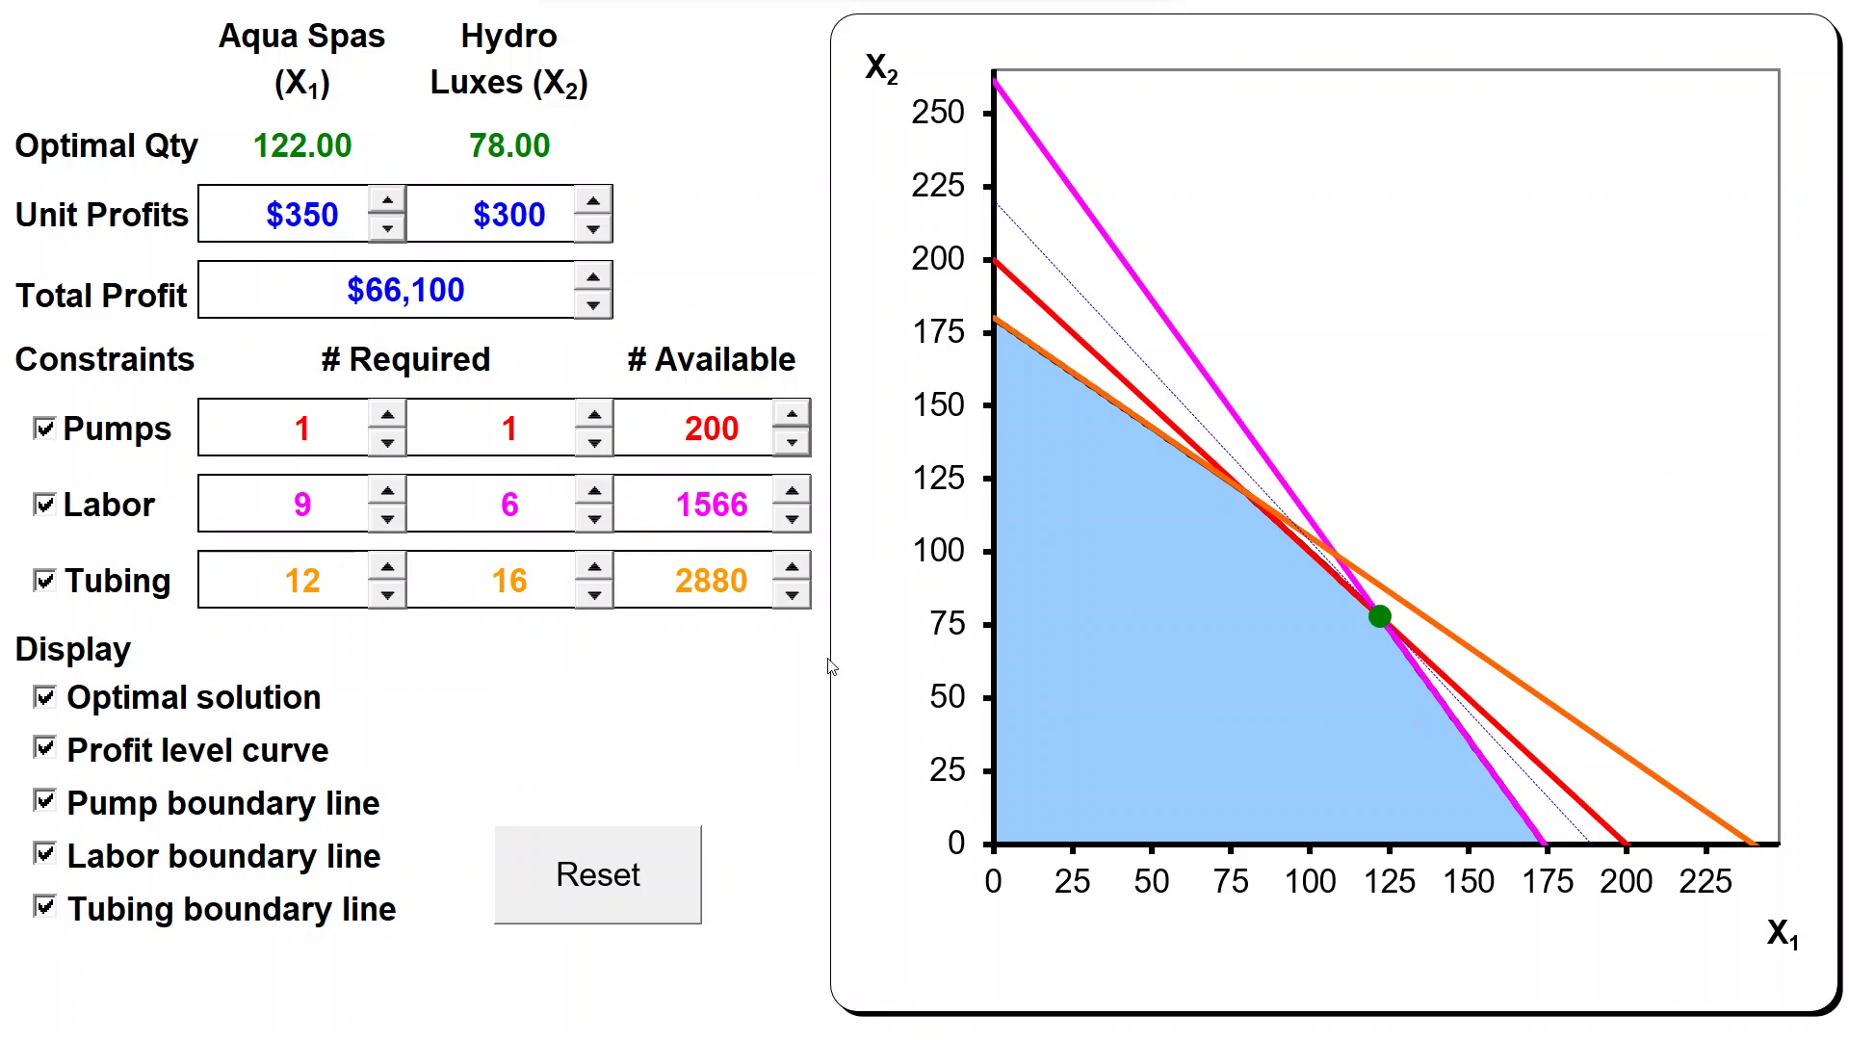
Uncheck the Pump, Labor and Tubing boundary lines in the Display section.
left_click(45, 802)
left_click(44, 862)
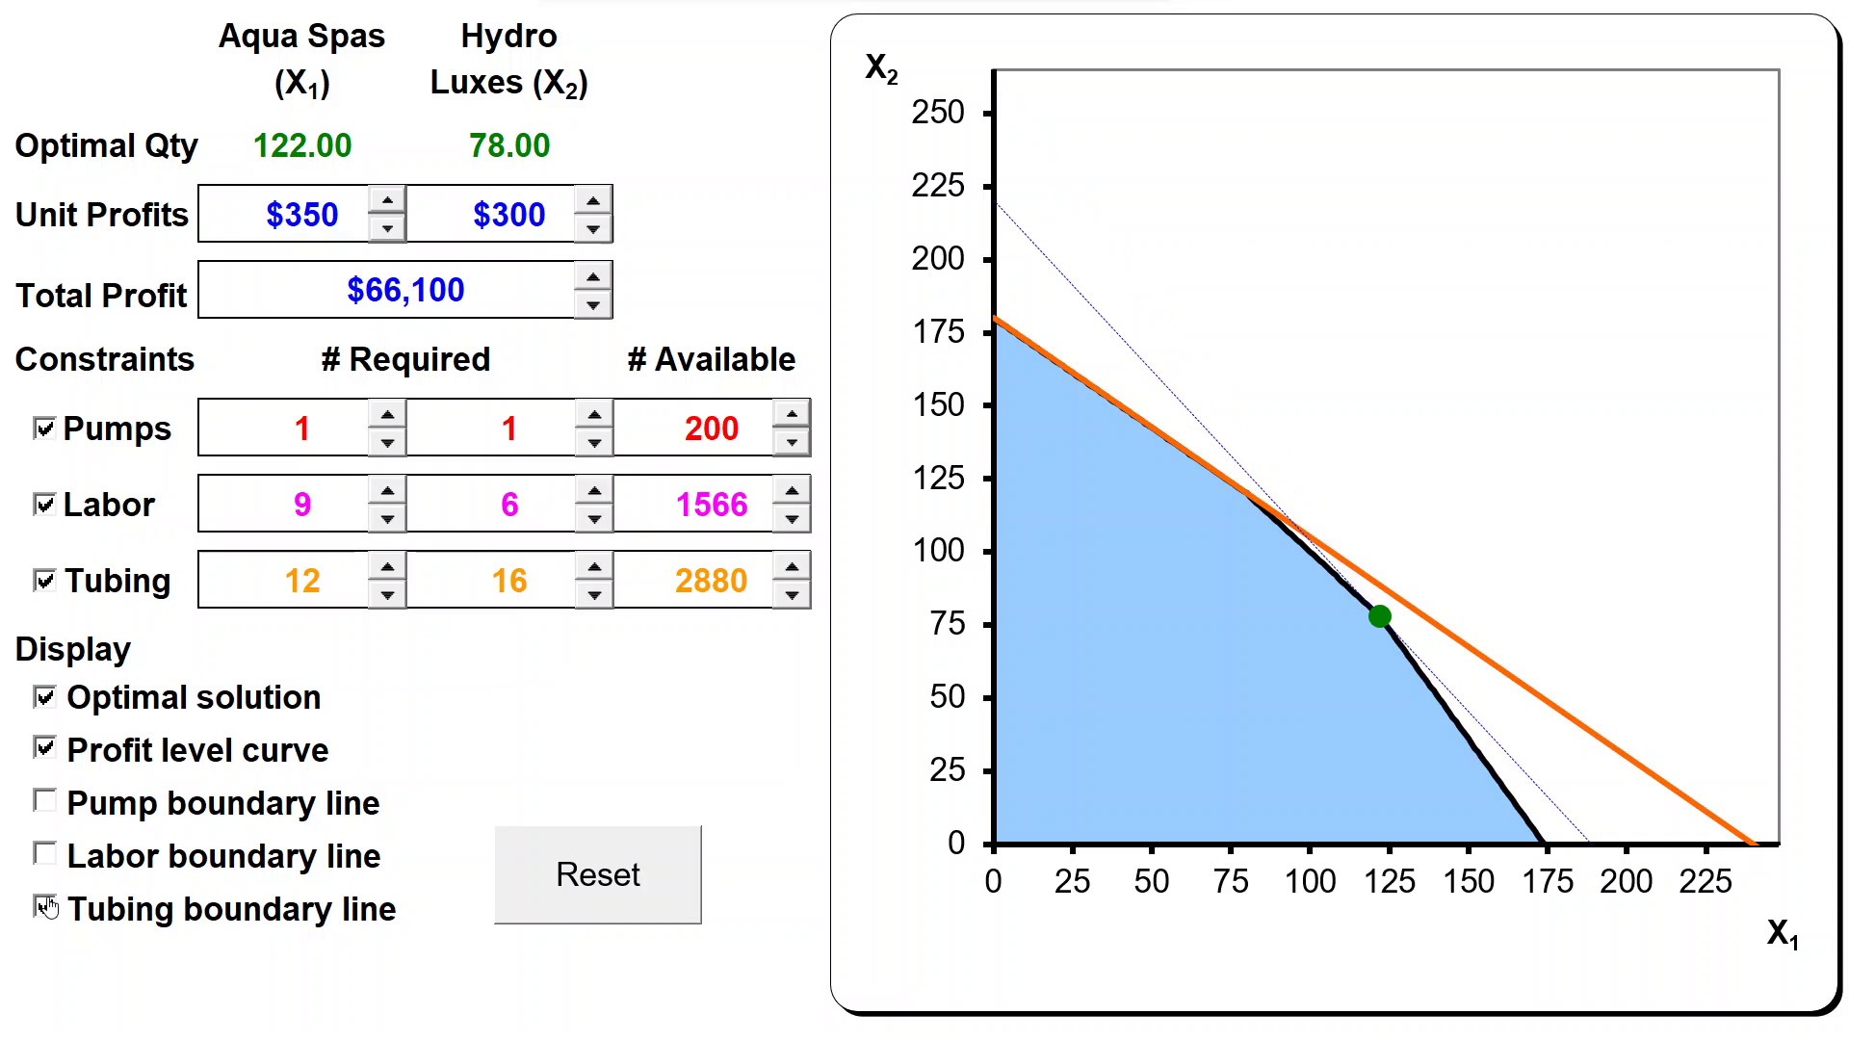
left_click(44, 910)
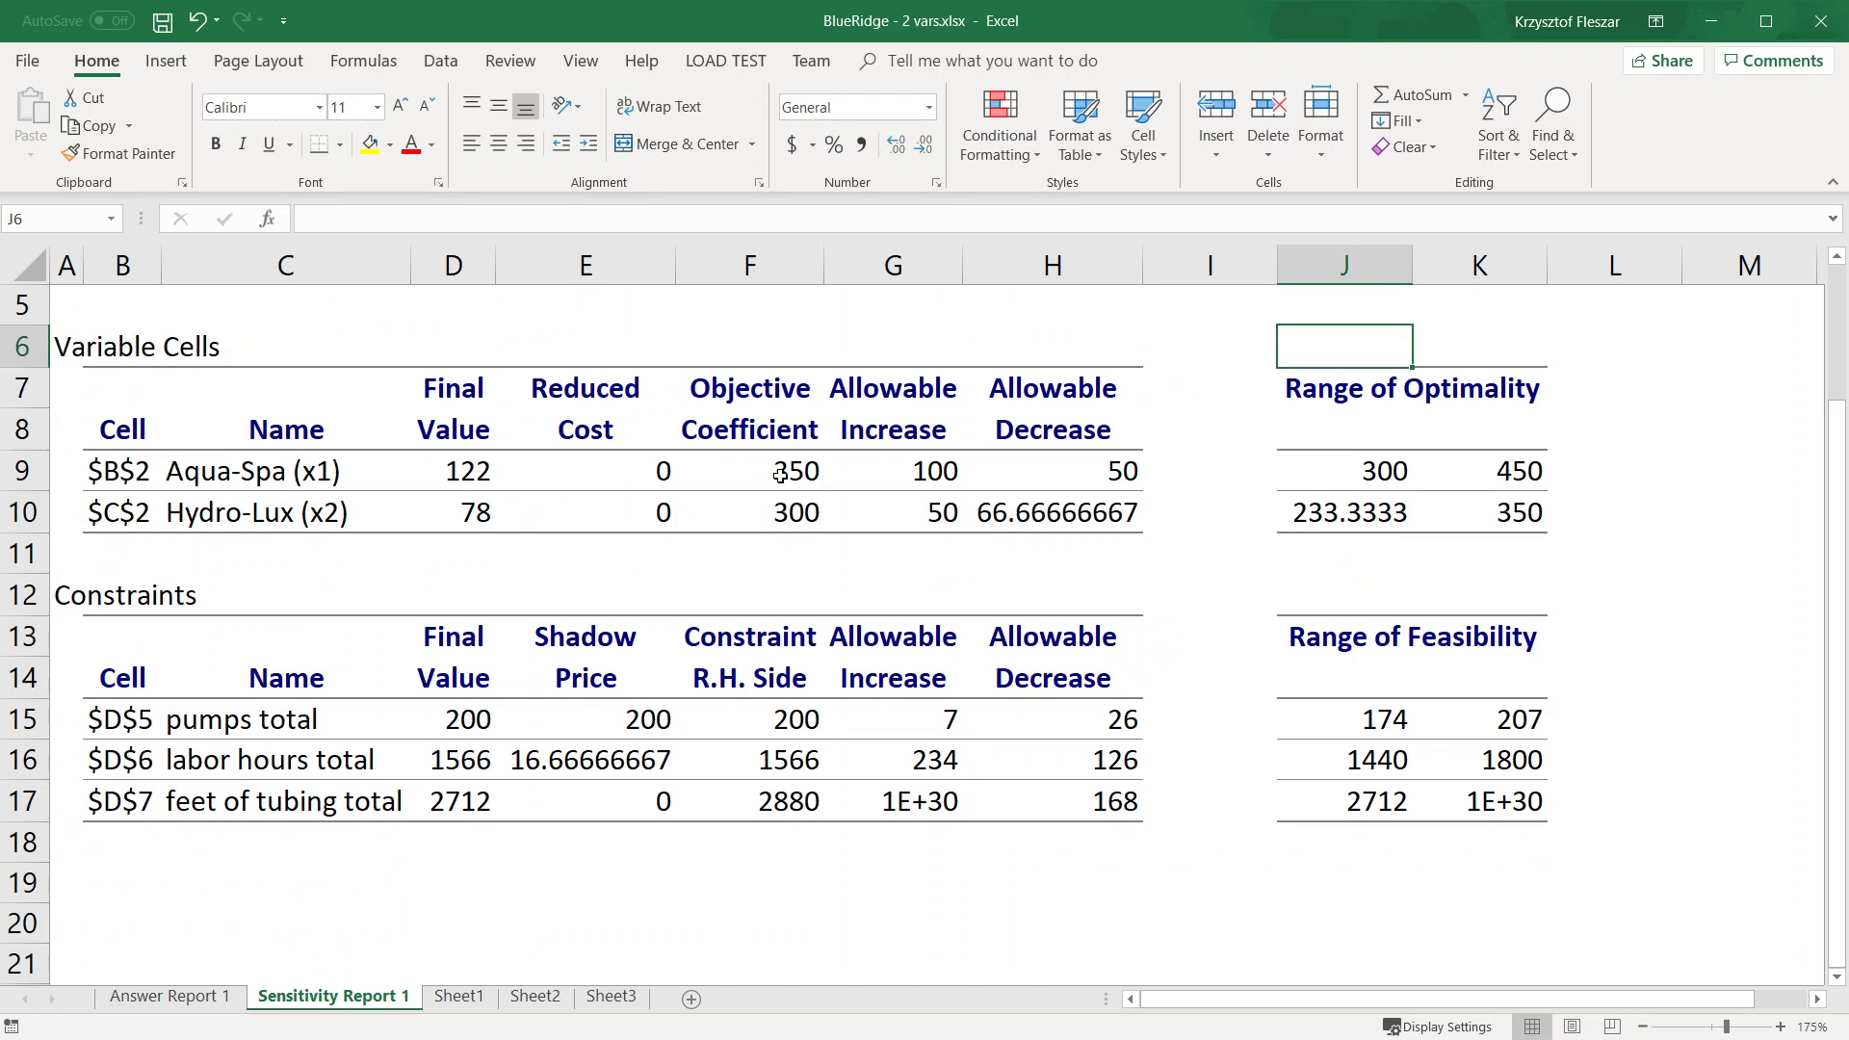
Select Aqua-Spa's 300–450 optimality bounds in J9:K9.
left_click_drag(1396, 474, 1485, 467)
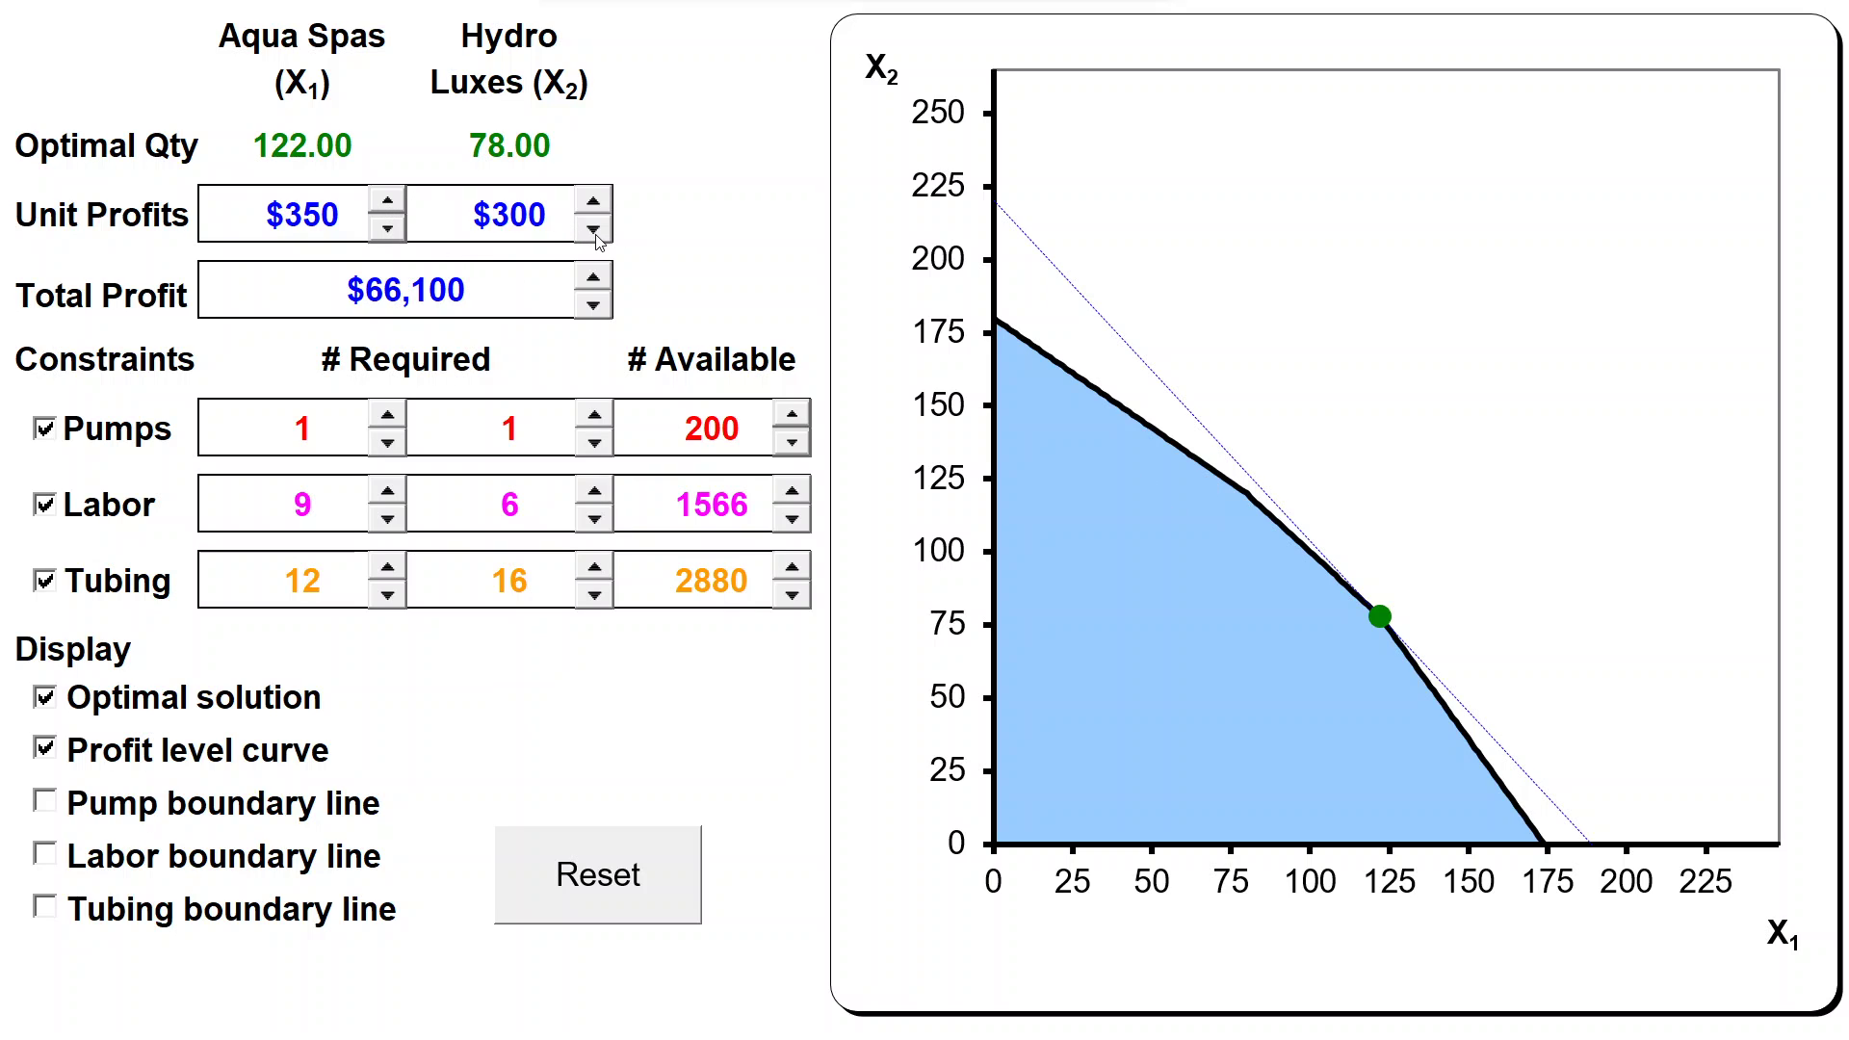
Step the Aqua Spas unit profit down in $5 increments from $350 to $300.
left_click(386, 231)
left_click(387, 231)
left_click(386, 231)
left_click(386, 231)
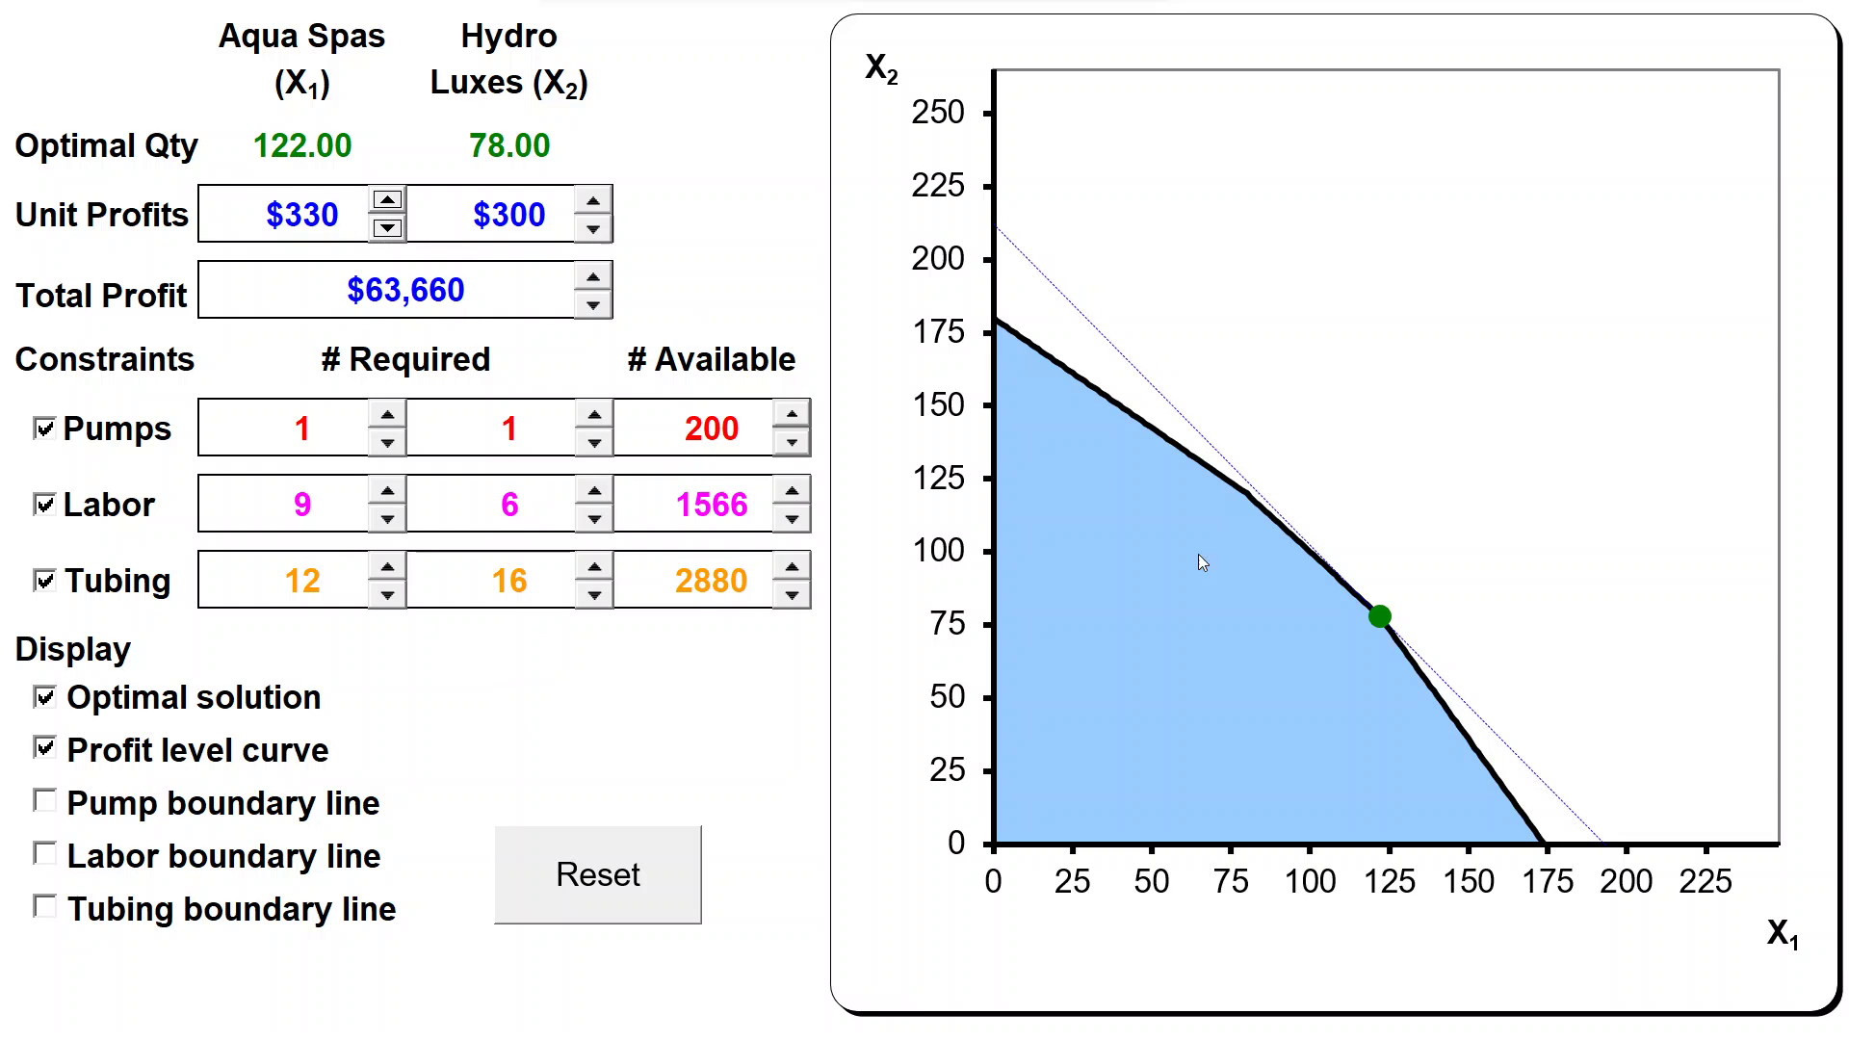
left_click(393, 237)
left_click(388, 229)
left_click(388, 229)
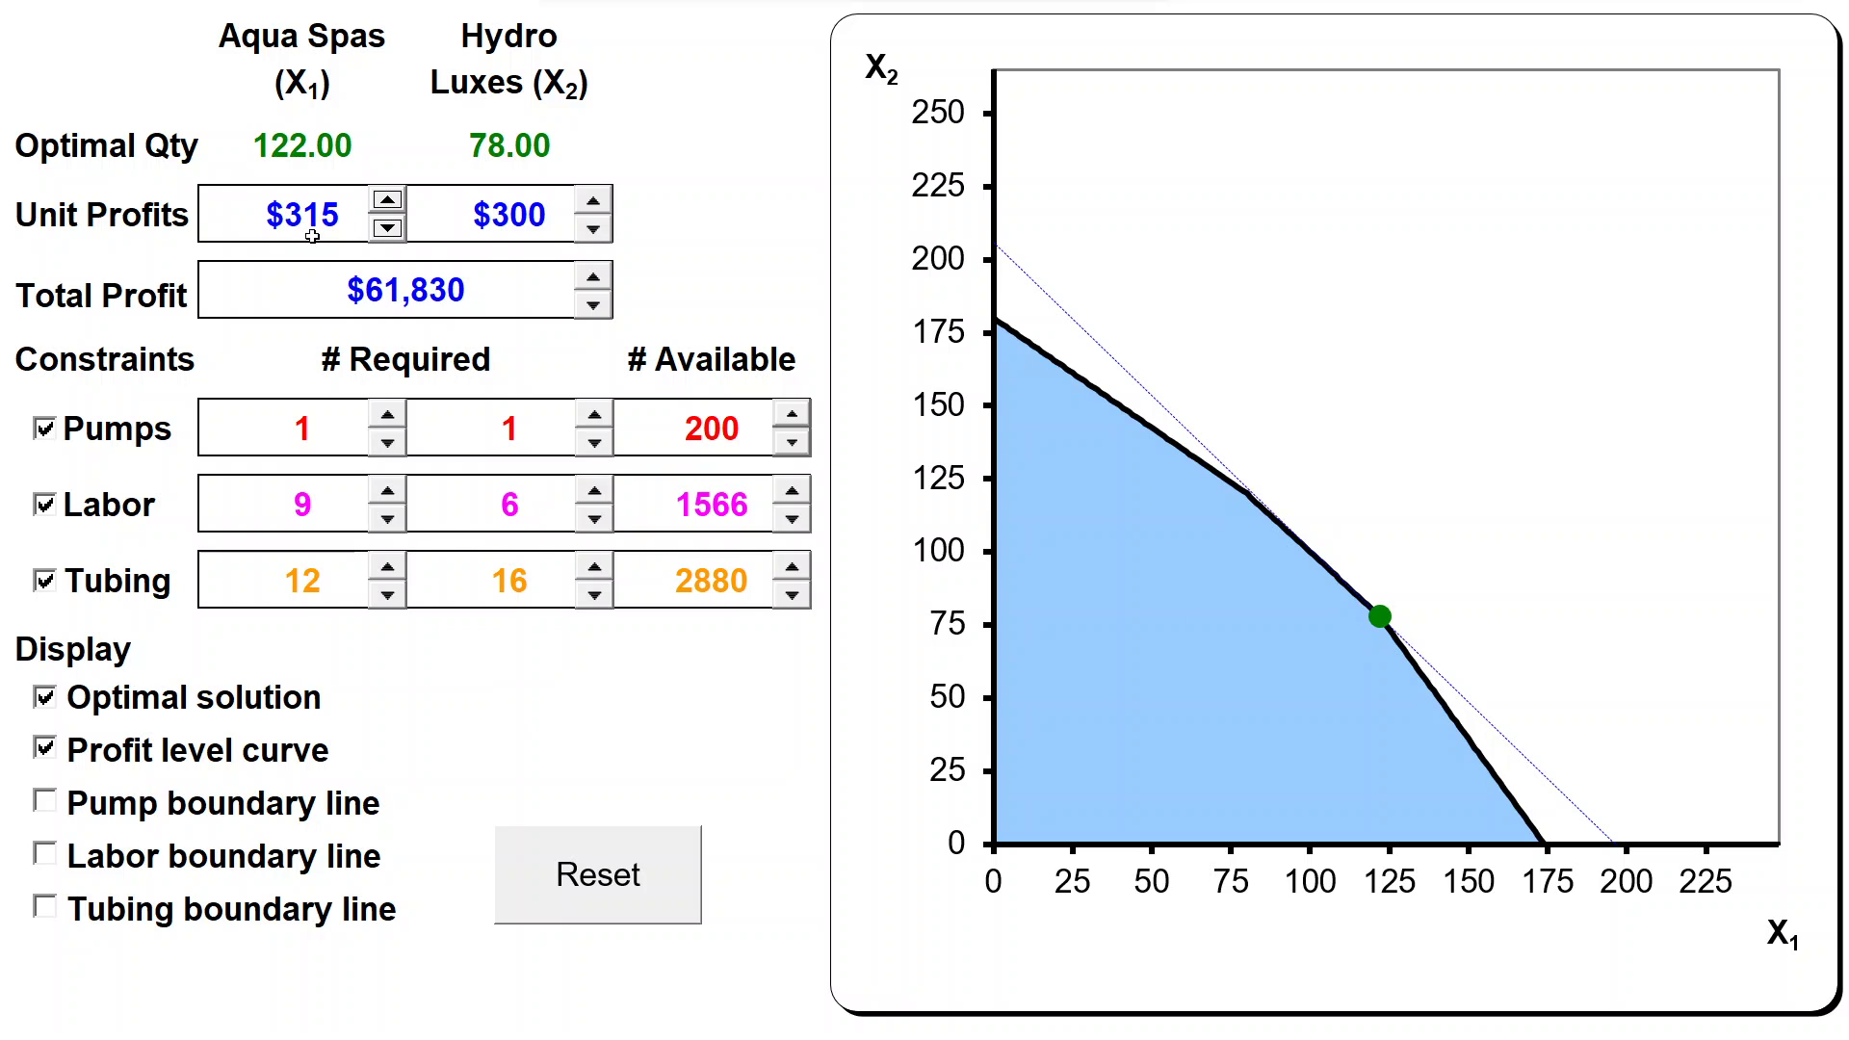
left_click(388, 229)
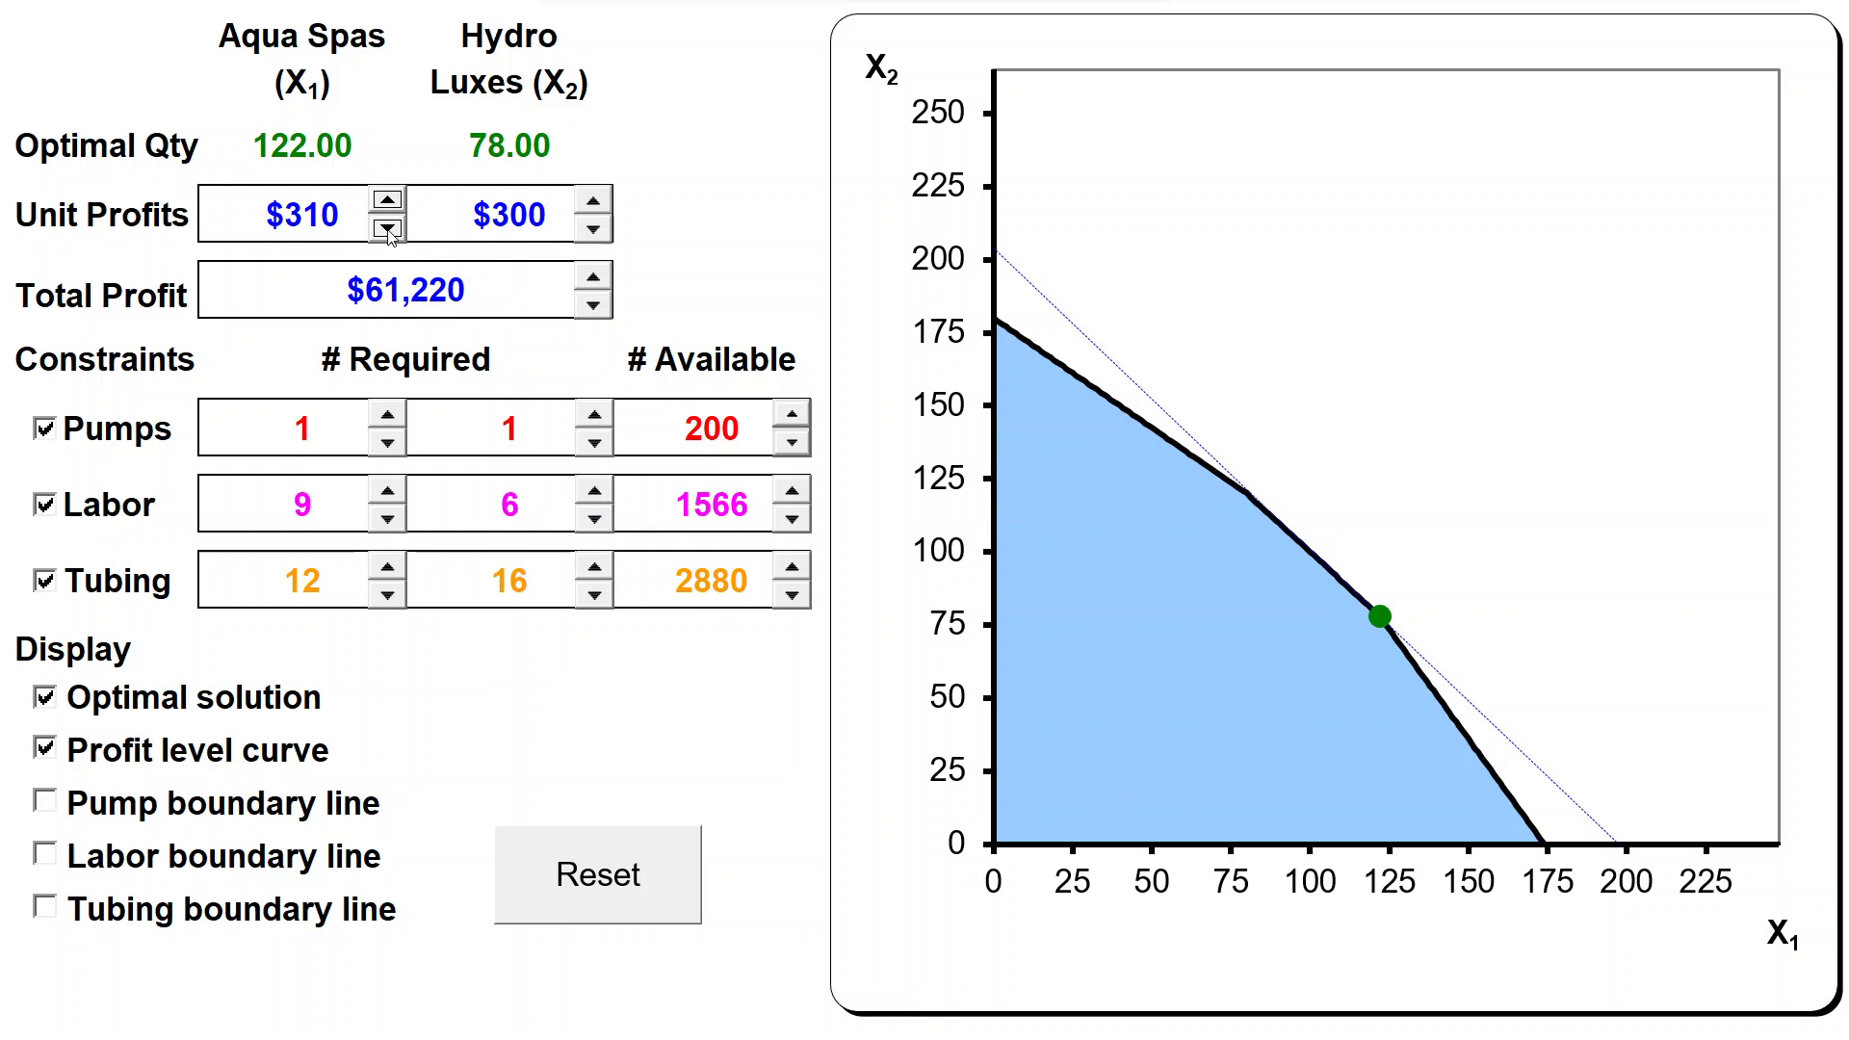
left_click(388, 230)
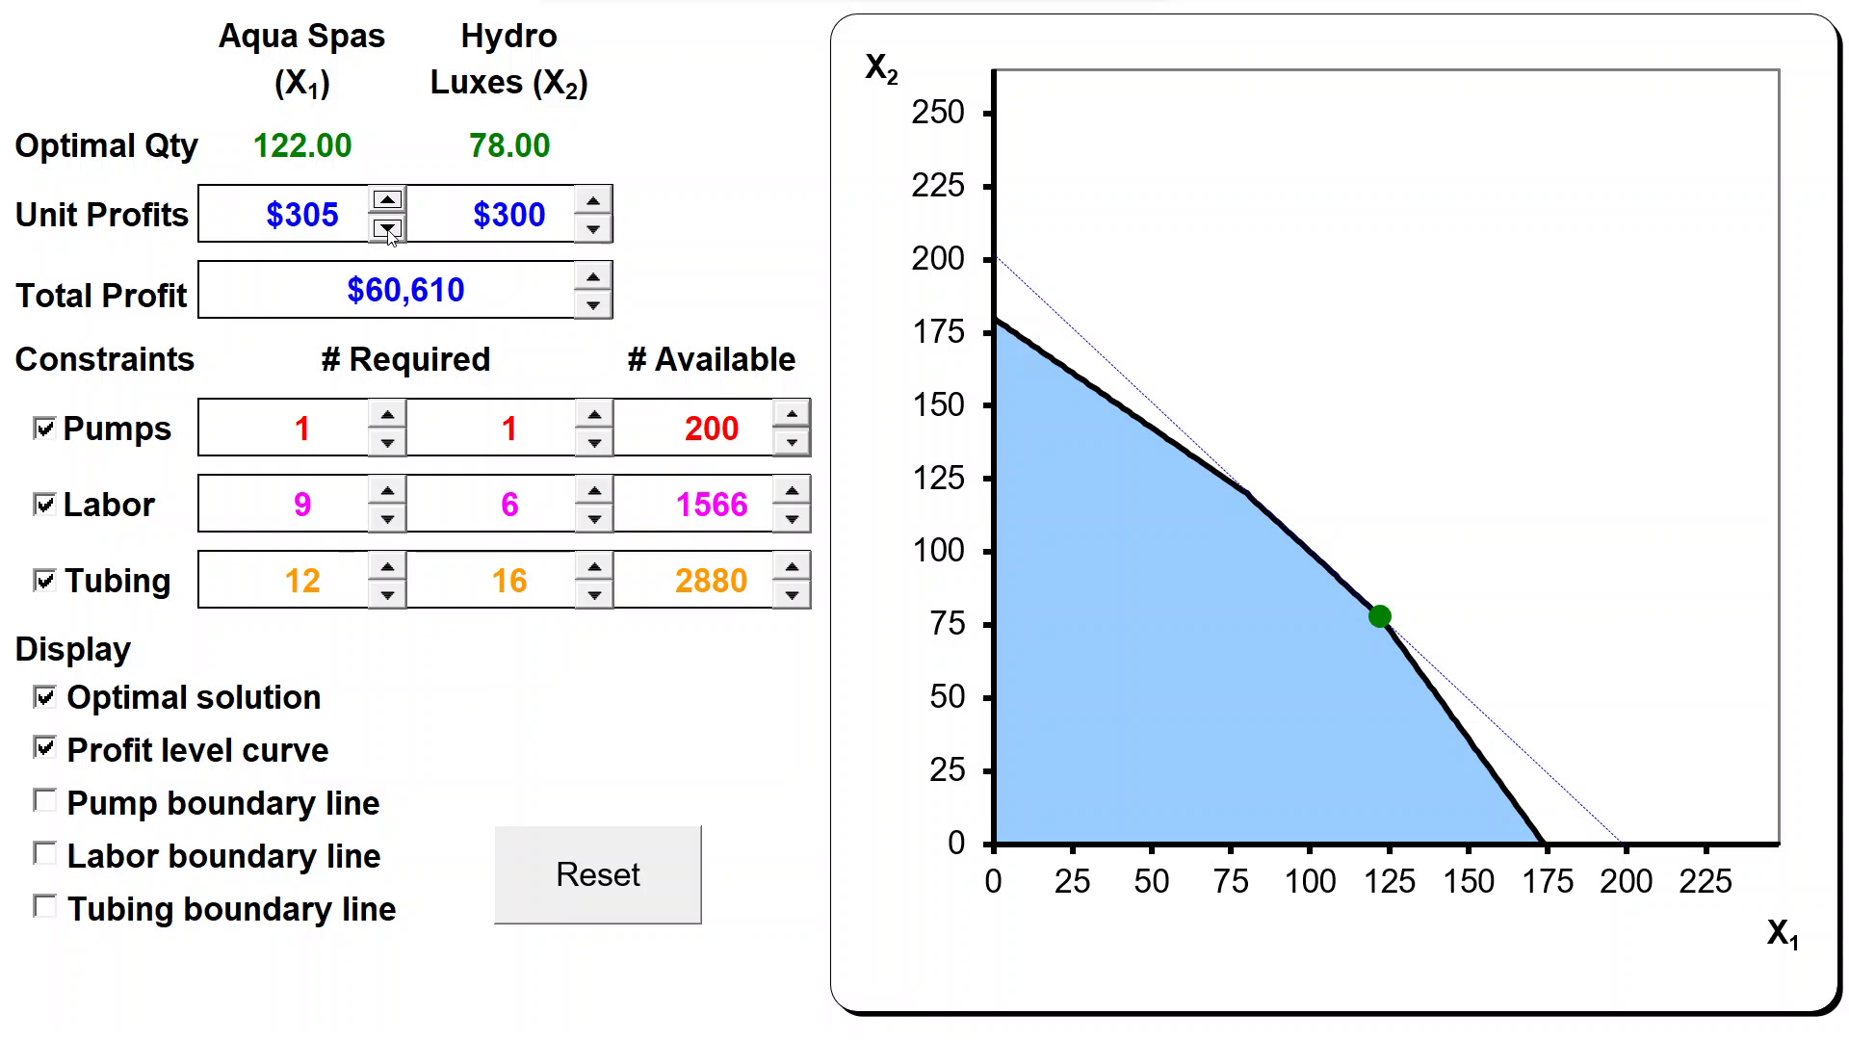
left_click(388, 229)
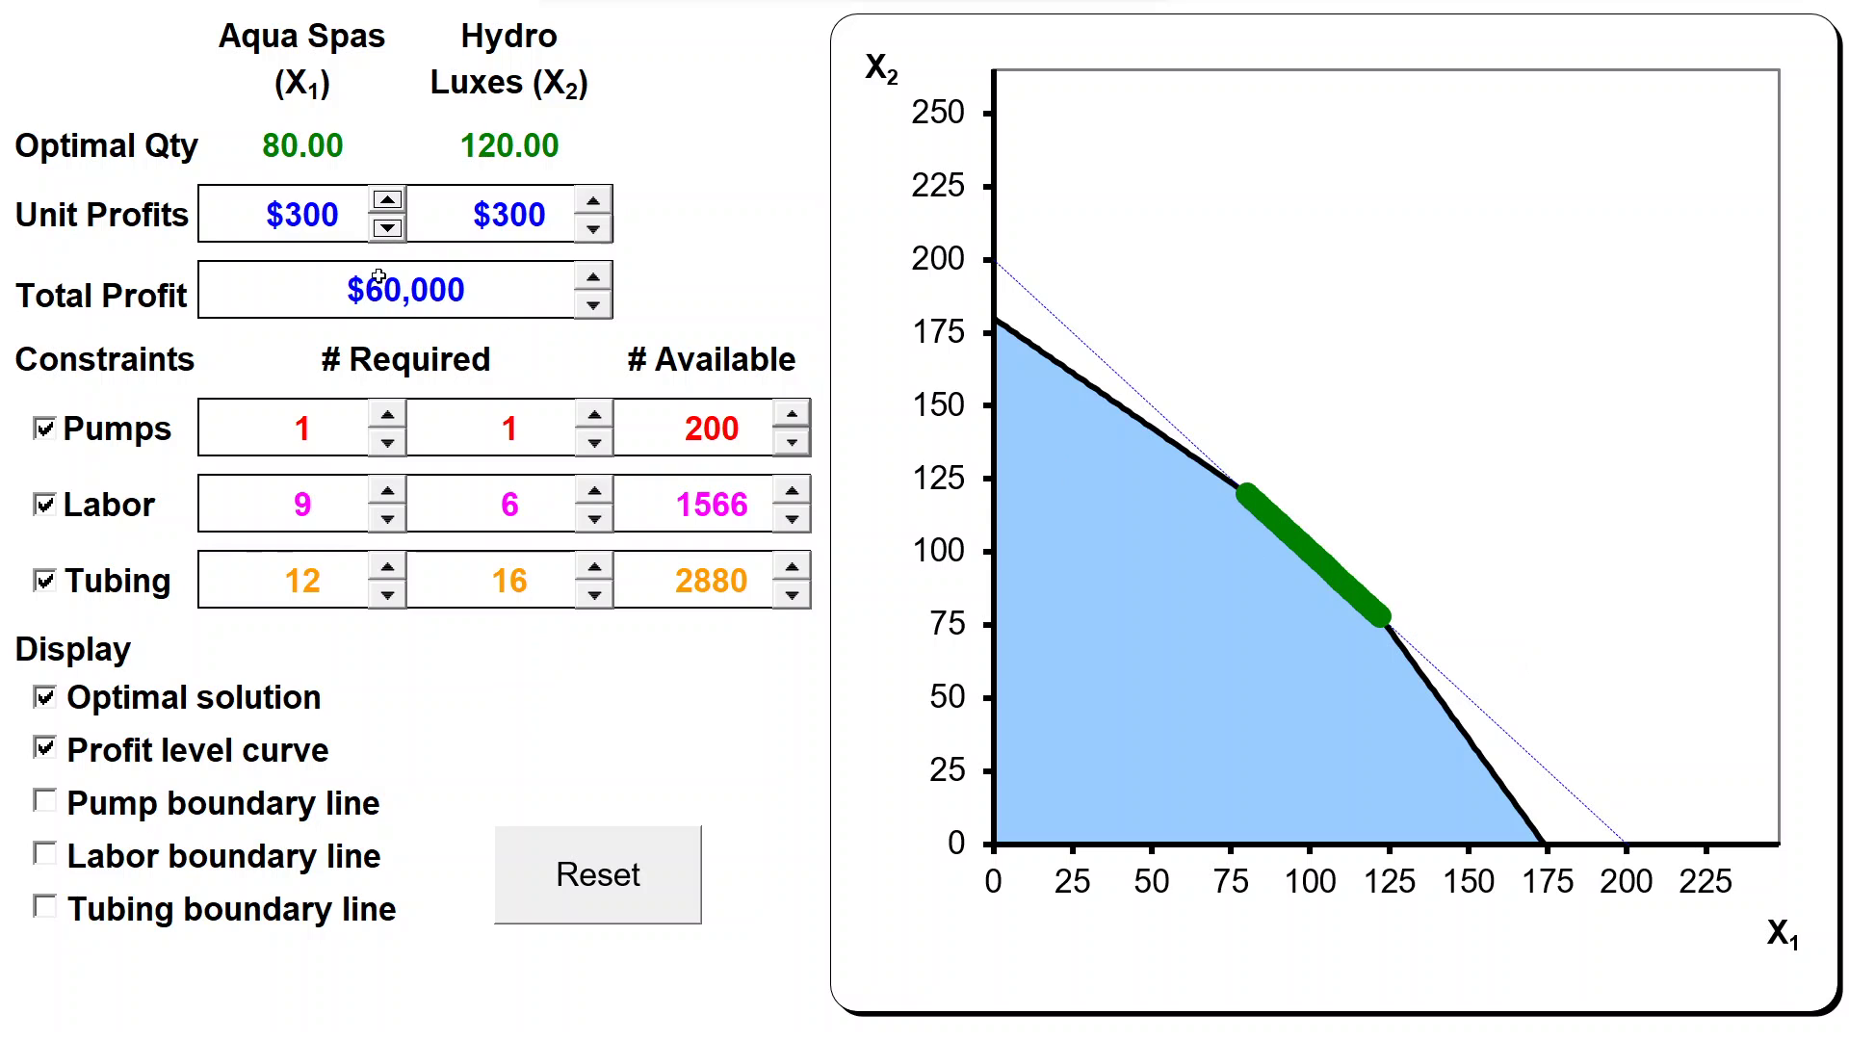
Keep lowering the Aqua Spas unit profit from $295 to $245, shifting the optimum to 80 and 120.
left_click(389, 229)
left_click_drag(388, 229, 388, 230)
left_click(388, 229)
left_click(389, 229)
mouse_move(1248, 500)
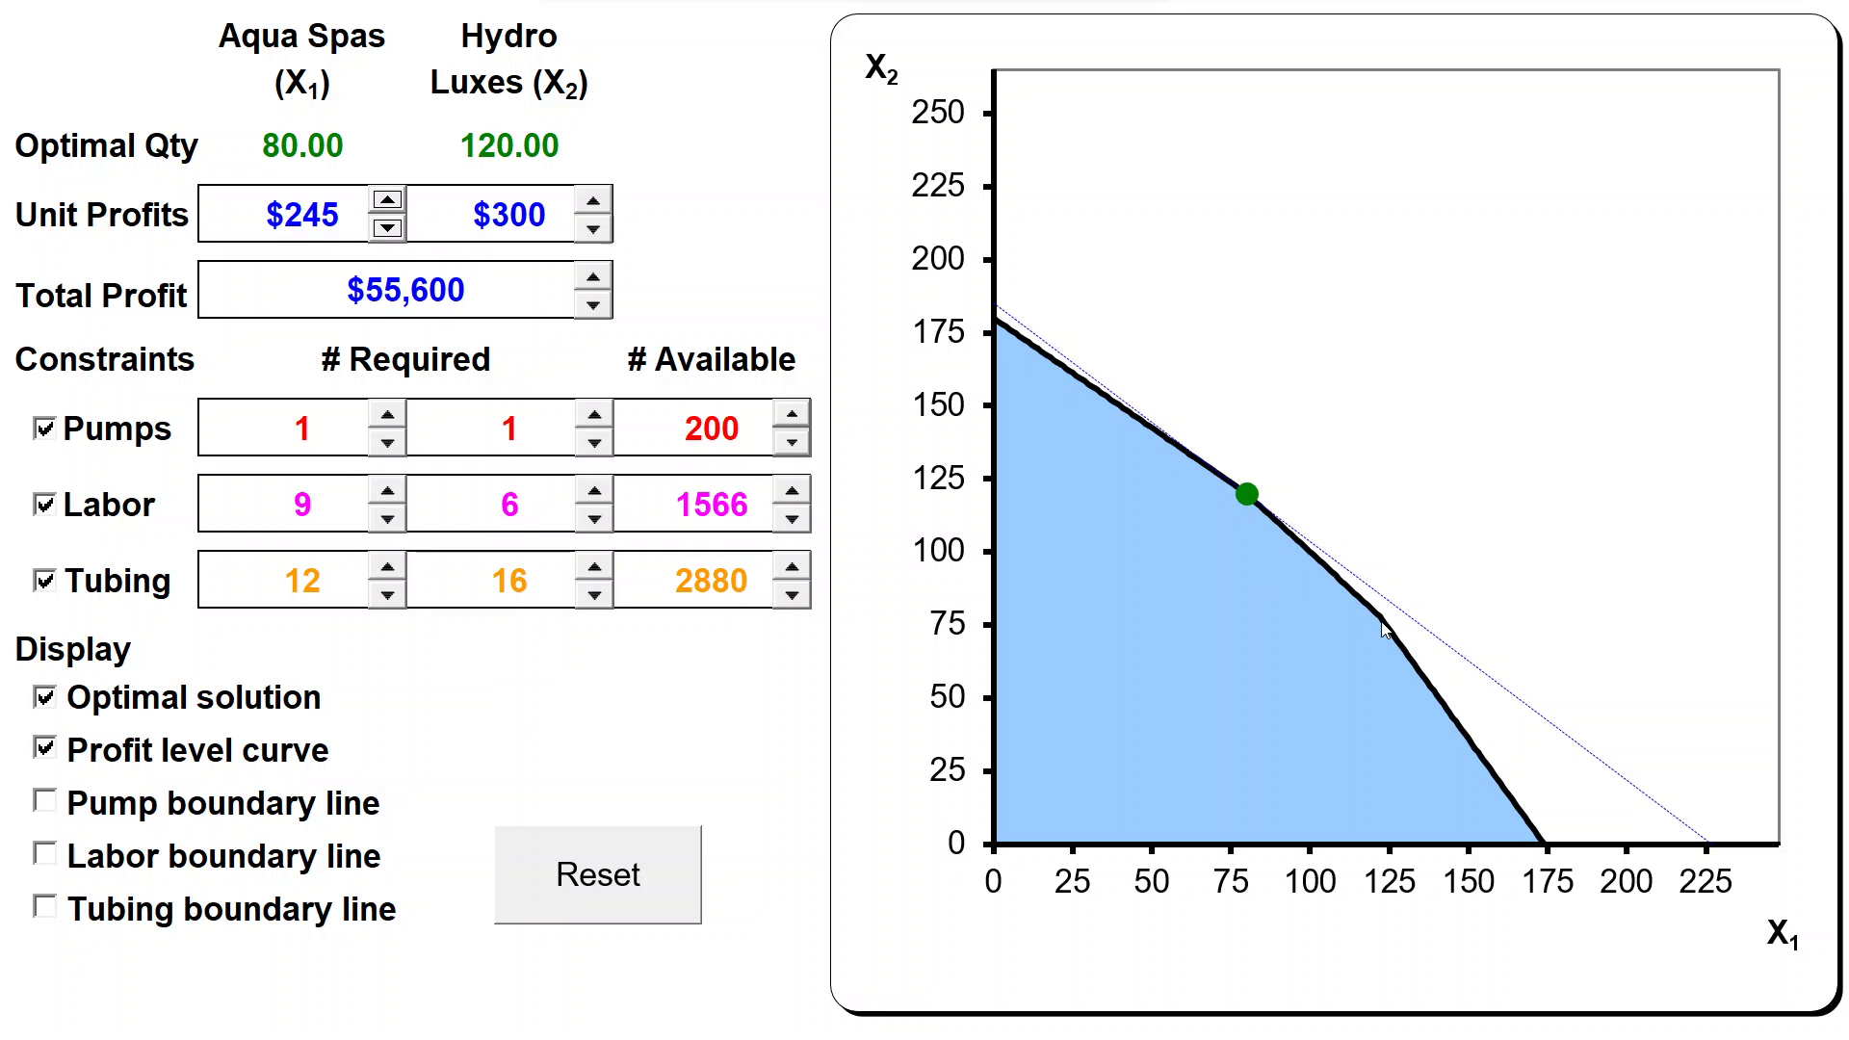
mouse_move(1377, 625)
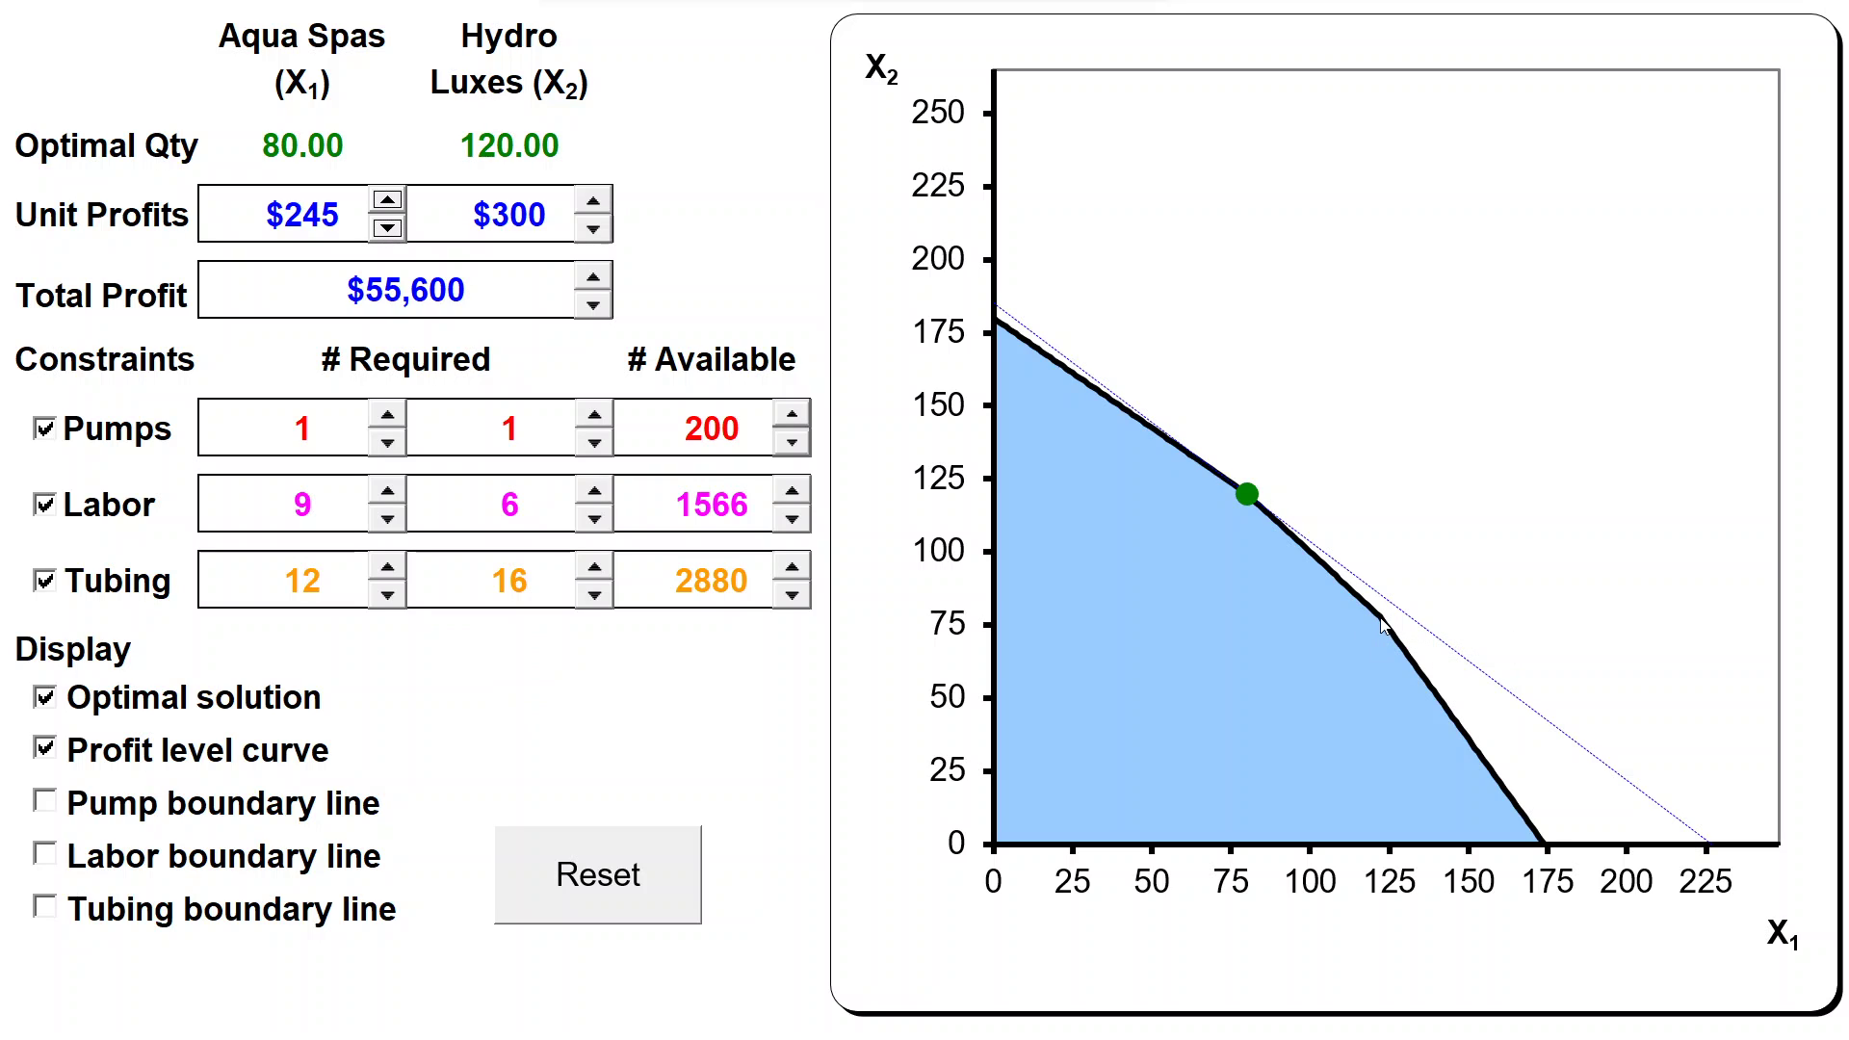